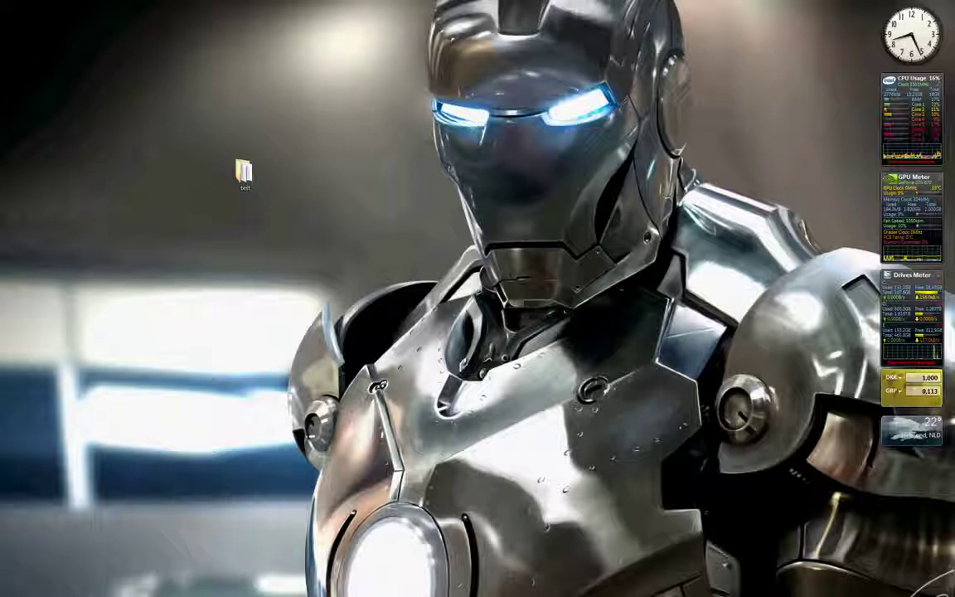
left_click_drag(0, 92, 410, 108)
double_click(373, 107)
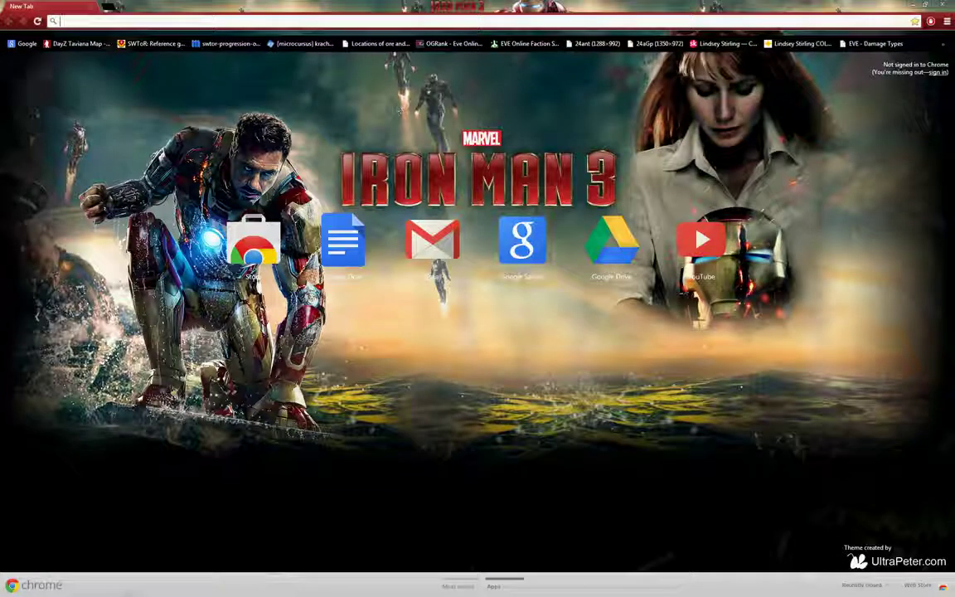
type("www.google.nl")
key("Return")
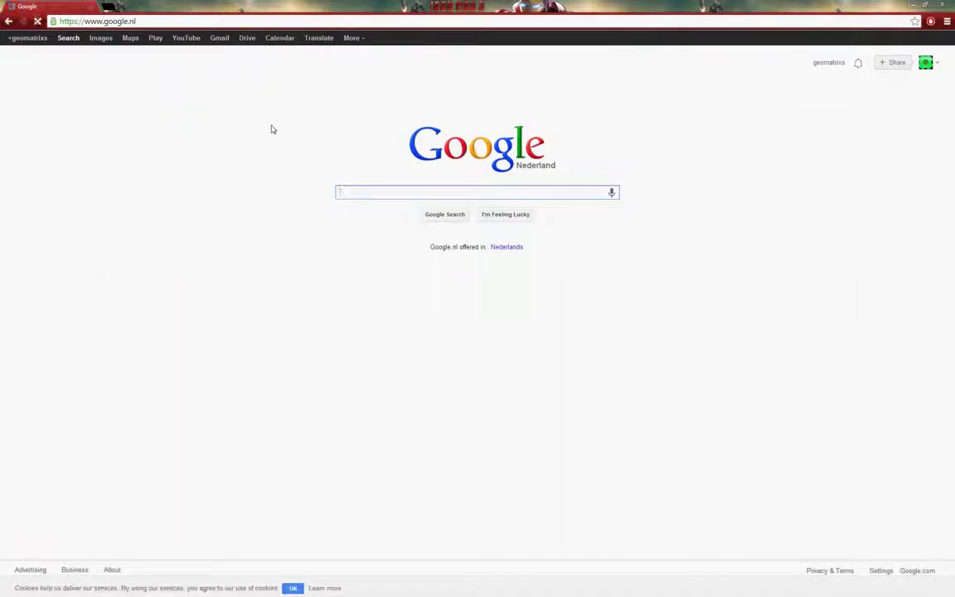
type("ReNamer")
key("Return")
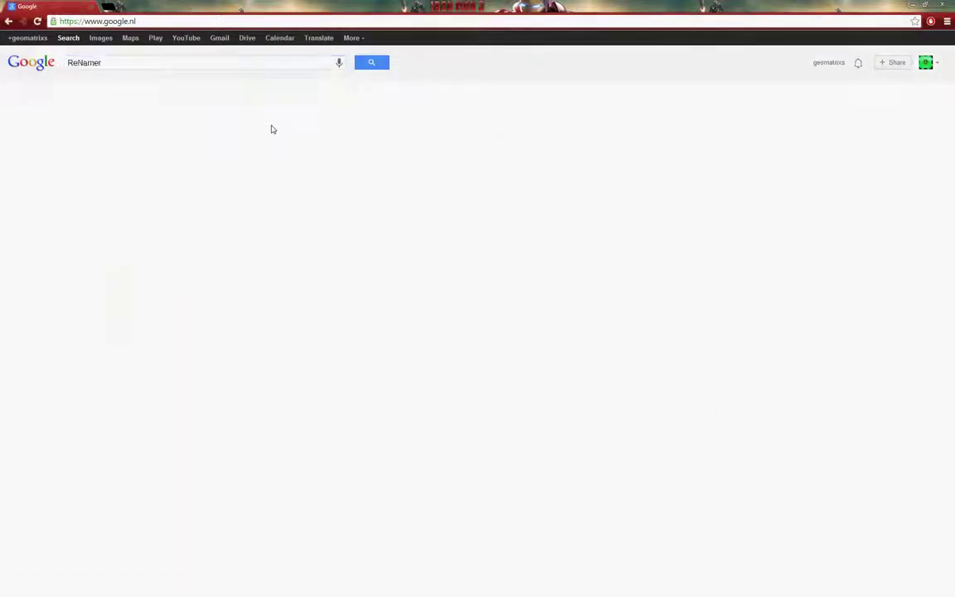
left_click(150, 166)
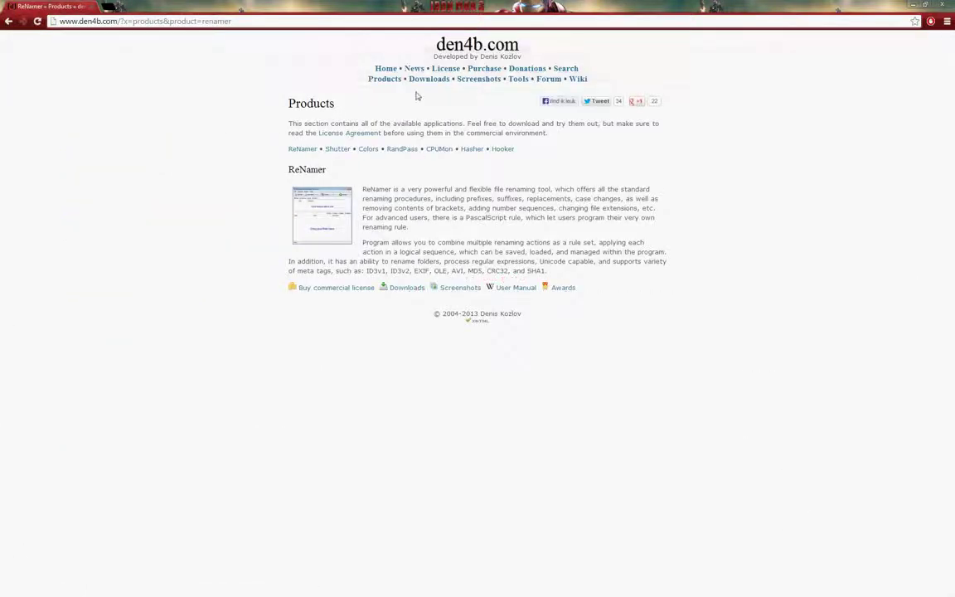
Step: Download the ReNamer installer from the den4b.com Downloads page and run the downloaded file
left_click(428, 79)
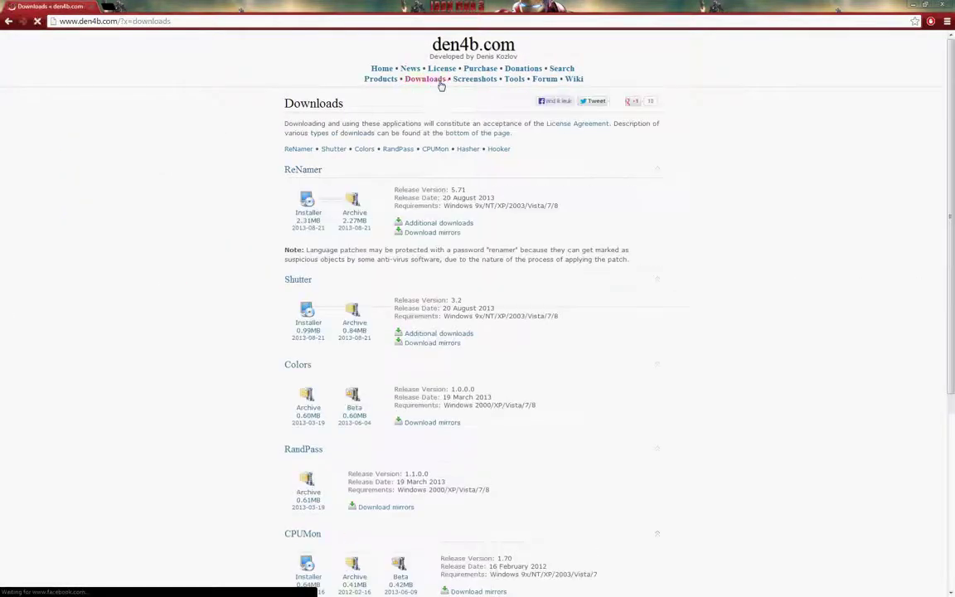
left_click(315, 213)
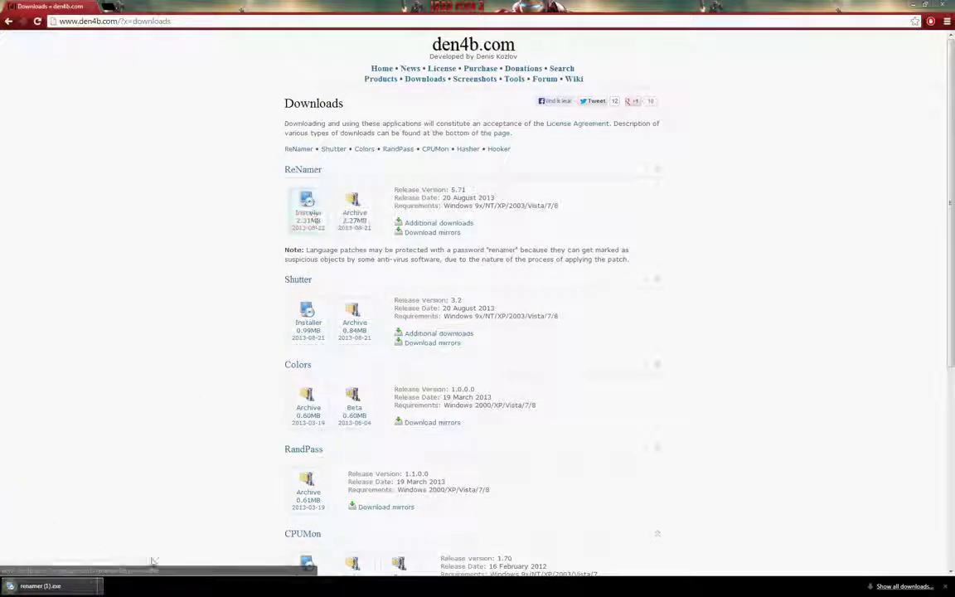
left_click(103, 591)
left_click(132, 566)
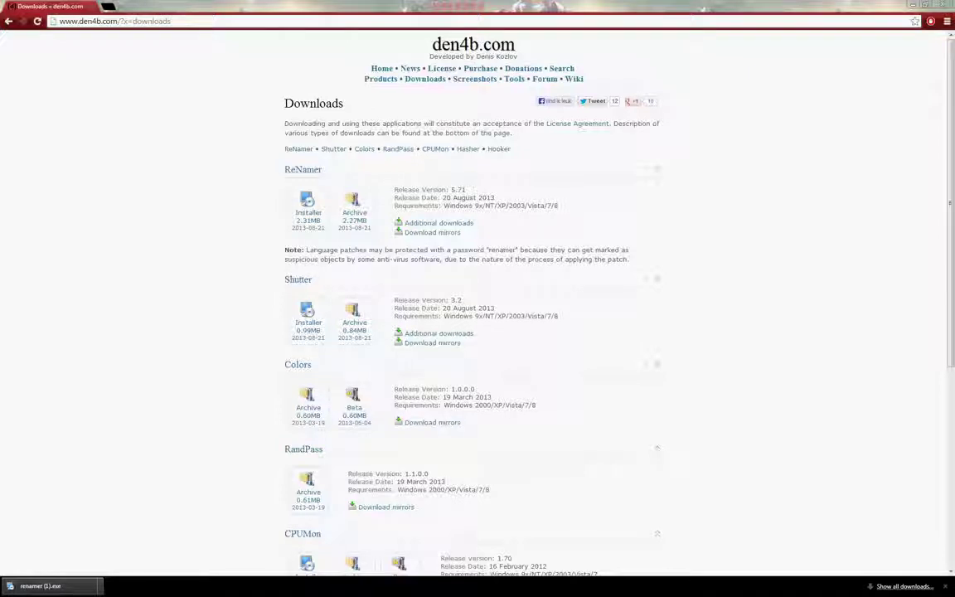
Step: Install ReNamer into the existing C:\Program Files (x86)\ReNamer folder with only a desktop shortcut, and launch it
left_click(646, 413)
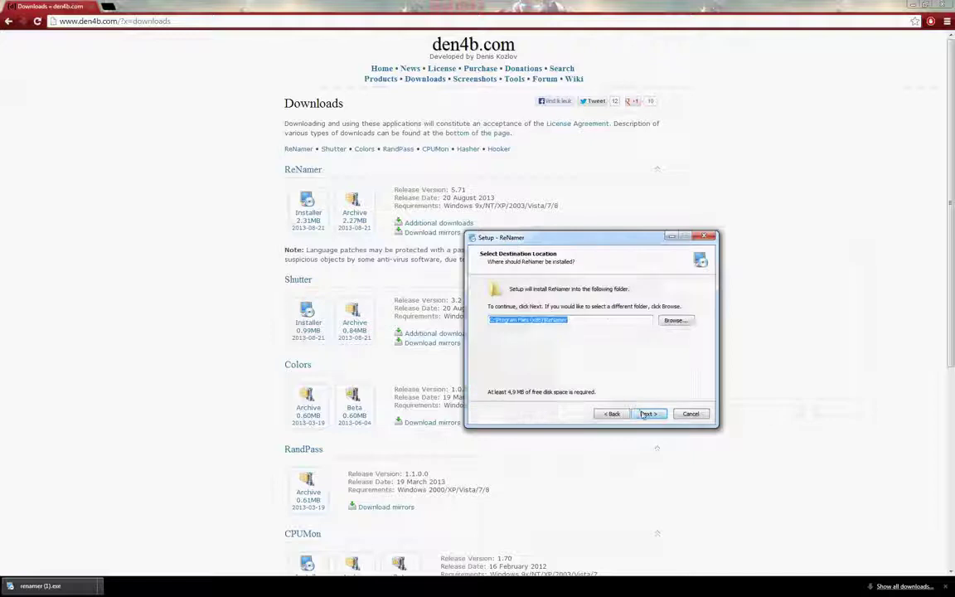
left_click(647, 413)
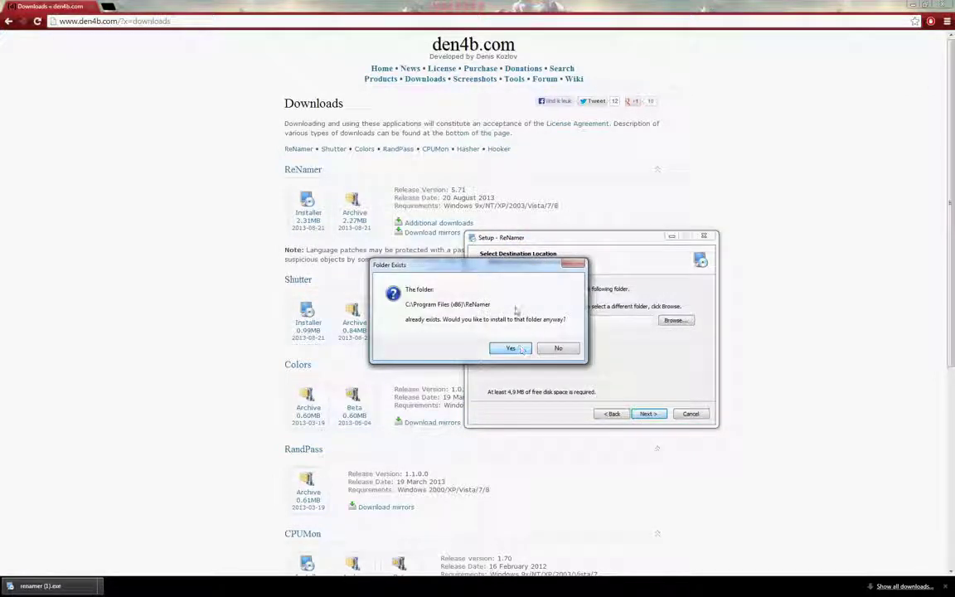
left_click(511, 349)
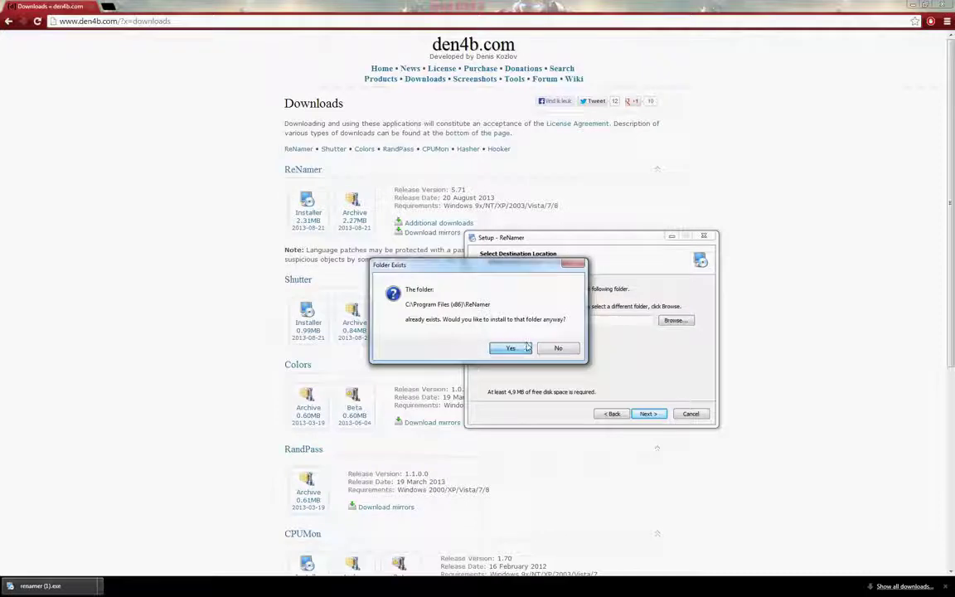
left_click(663, 414)
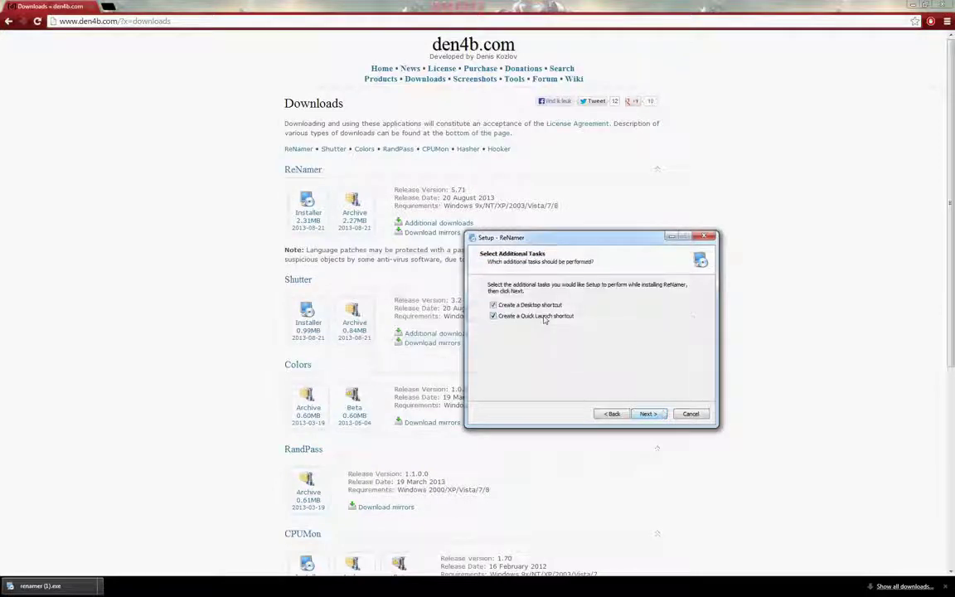
left_click(652, 415)
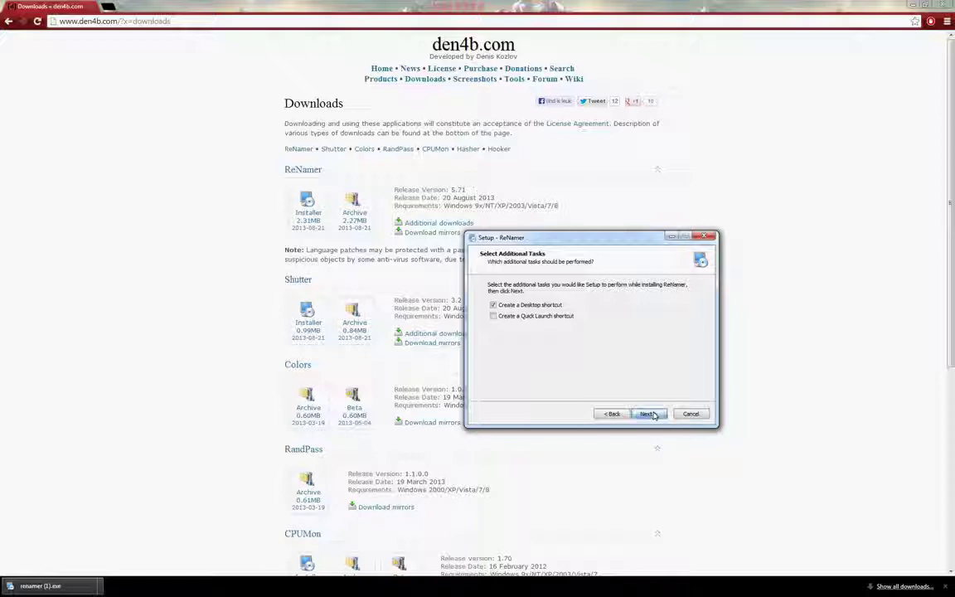
left_click(651, 414)
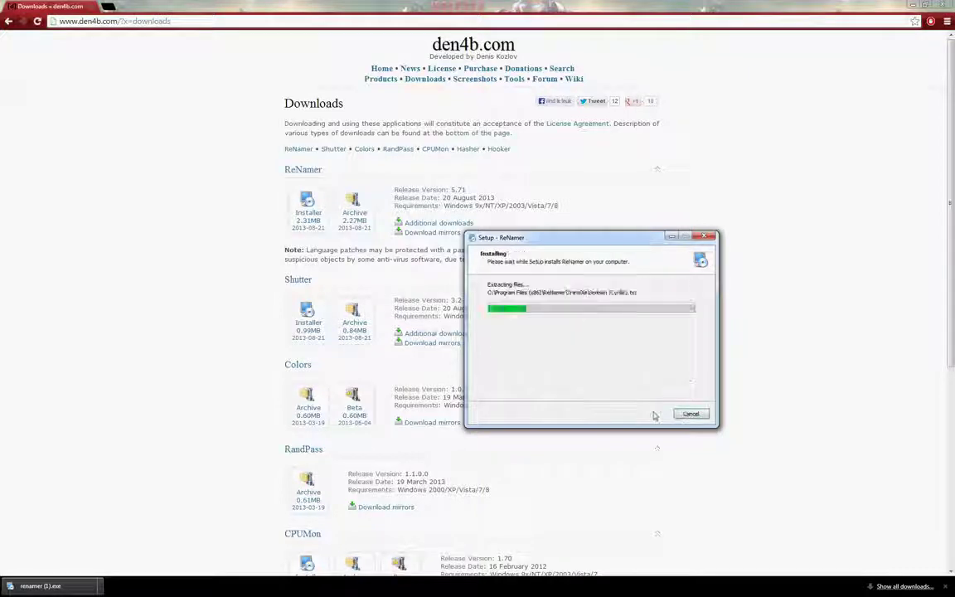
left_click(654, 416)
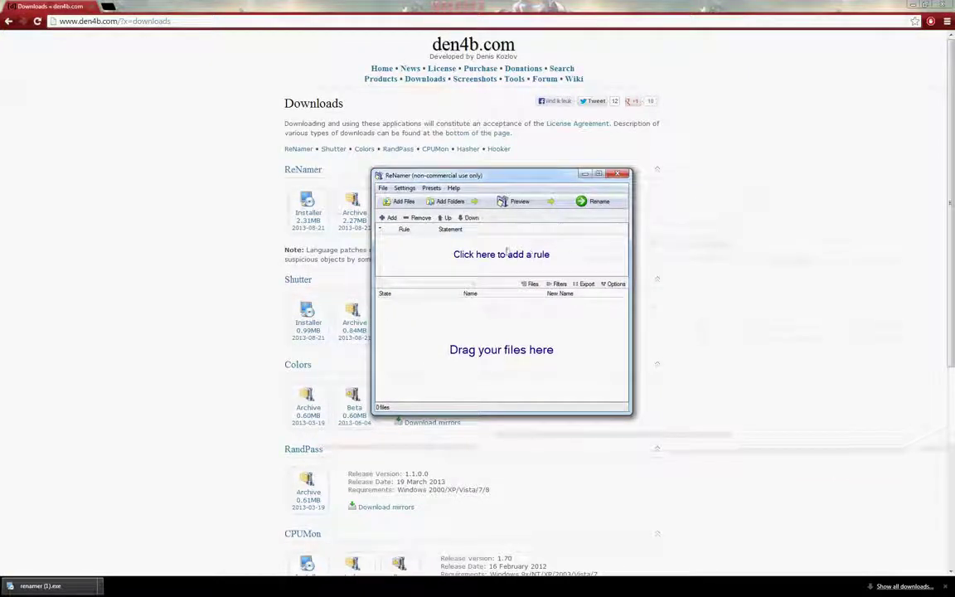
Step: Minimize the browser and add the text documents from the desktop's test folder to ReNamer's file list
left_click(910, 5)
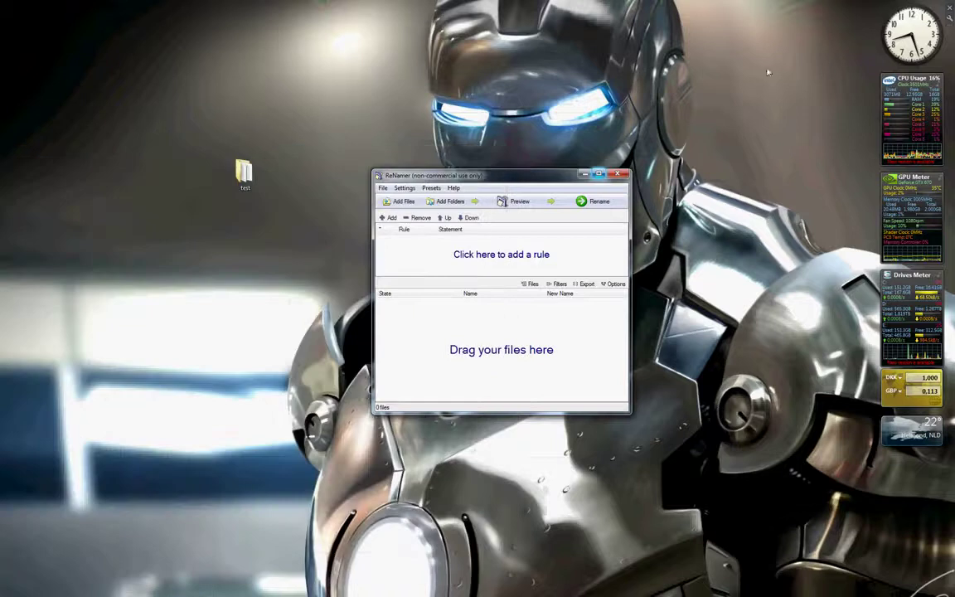
left_click_drag(243, 172, 490, 332)
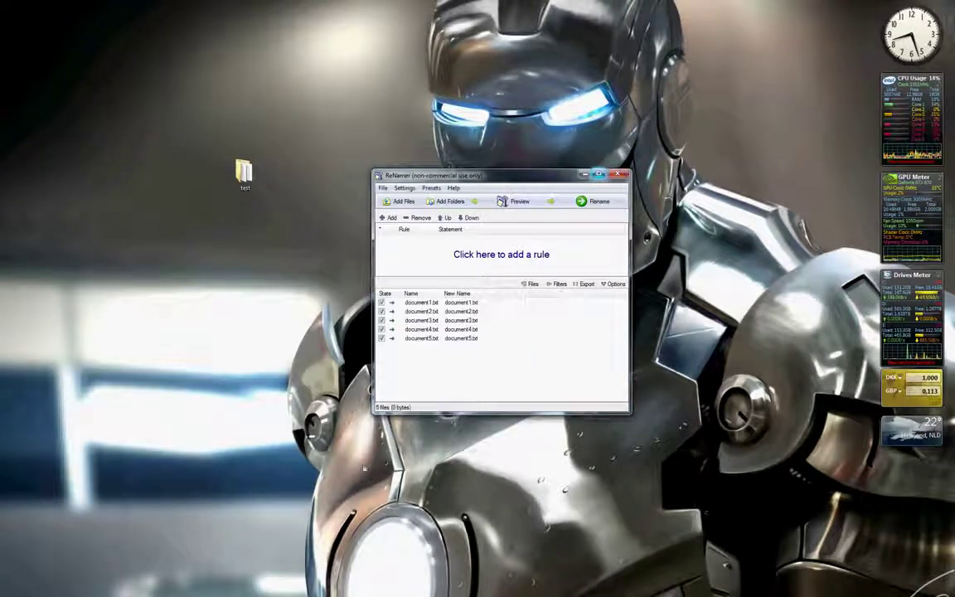
left_click(446, 202)
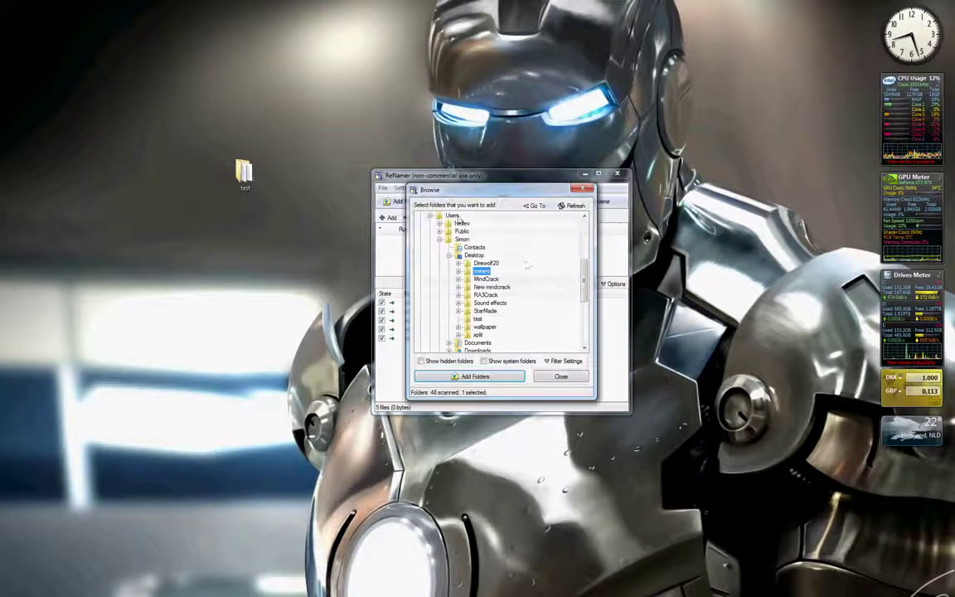
left_click(584, 188)
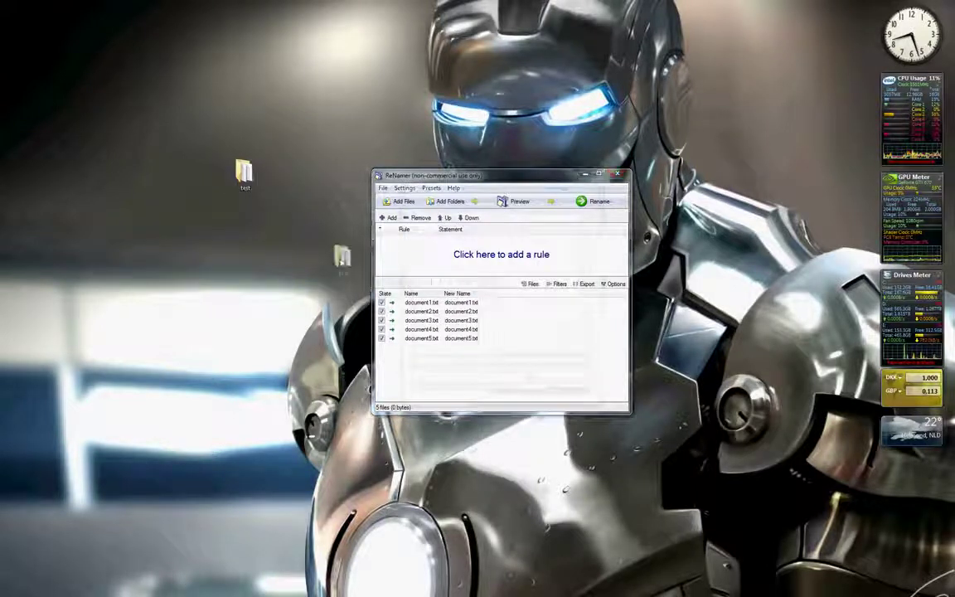
Step: Move the test folder icon on the desktop beside the ReNamer window
left_click_drag(322, 300, 324, 300)
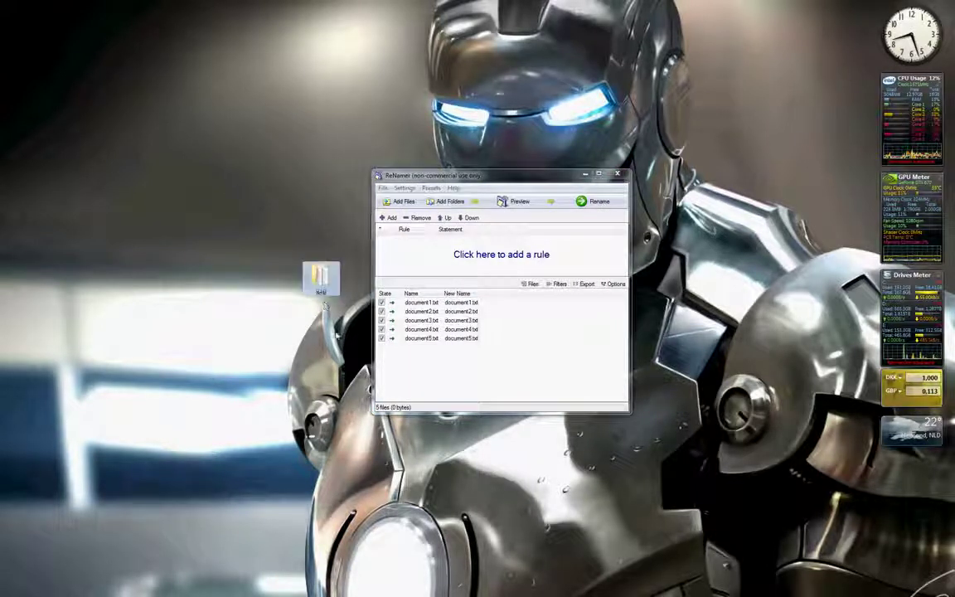
left_click(422, 303)
left_click(452, 355)
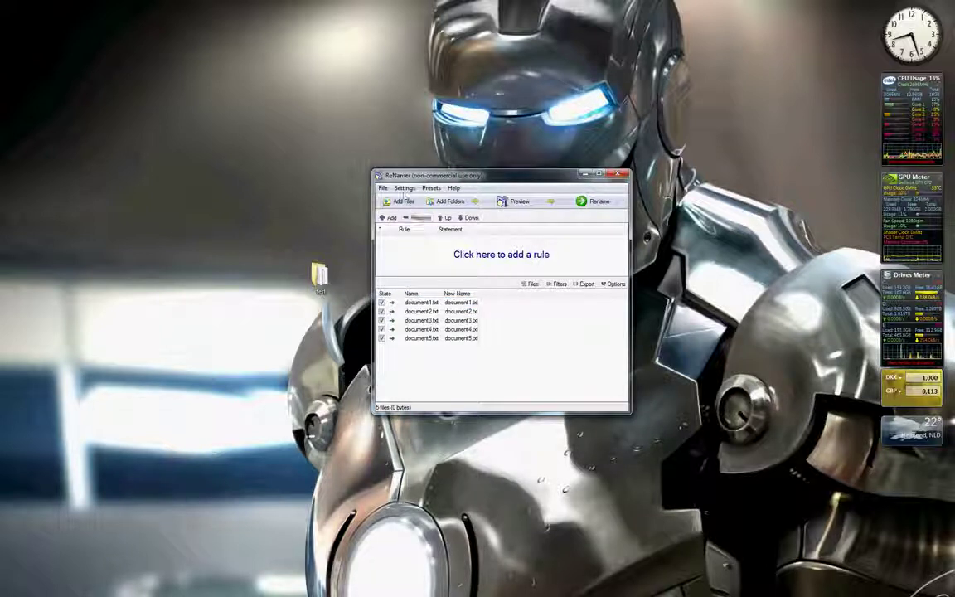
Step: Add a Strip rule that removes the user-defined character "D" from the file names, skipping the extension
left_click(390, 219)
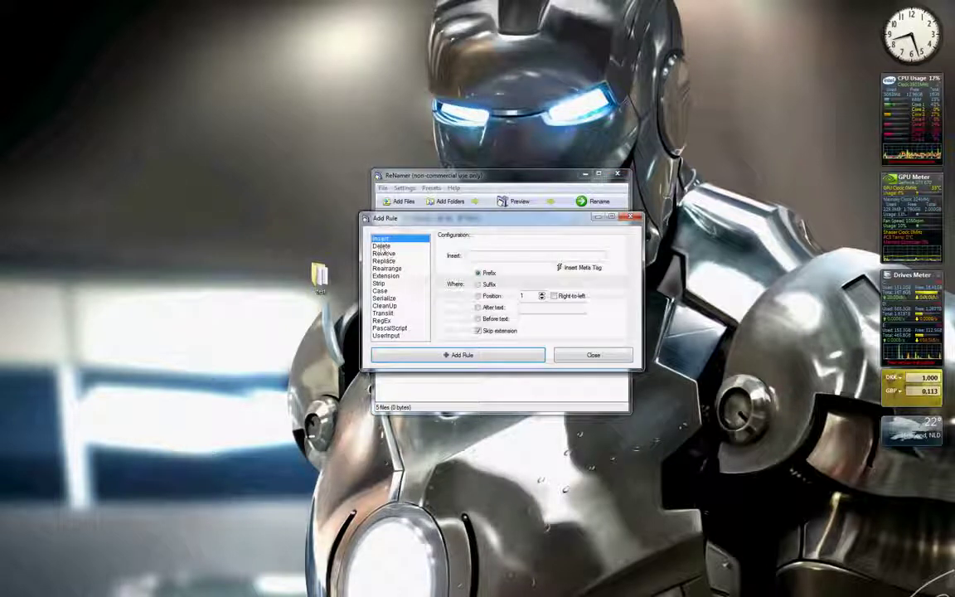
left_click(382, 246)
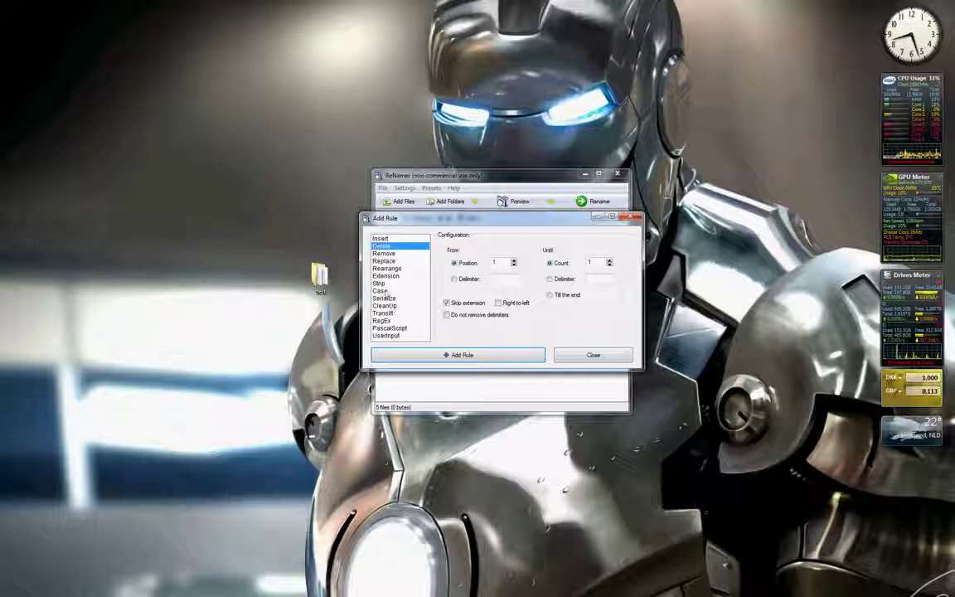
left_click(380, 283)
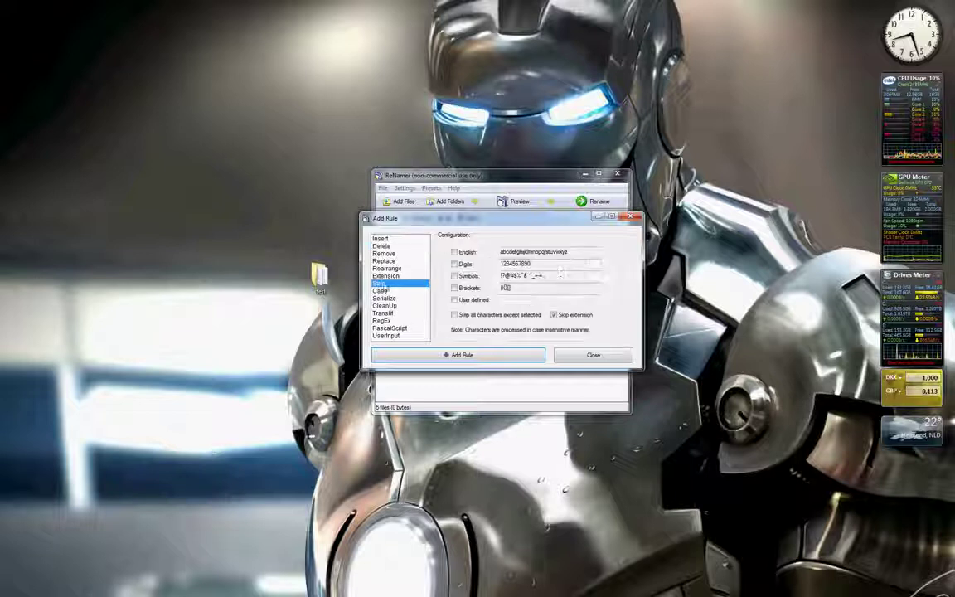
left_click(470, 300)
type("D")
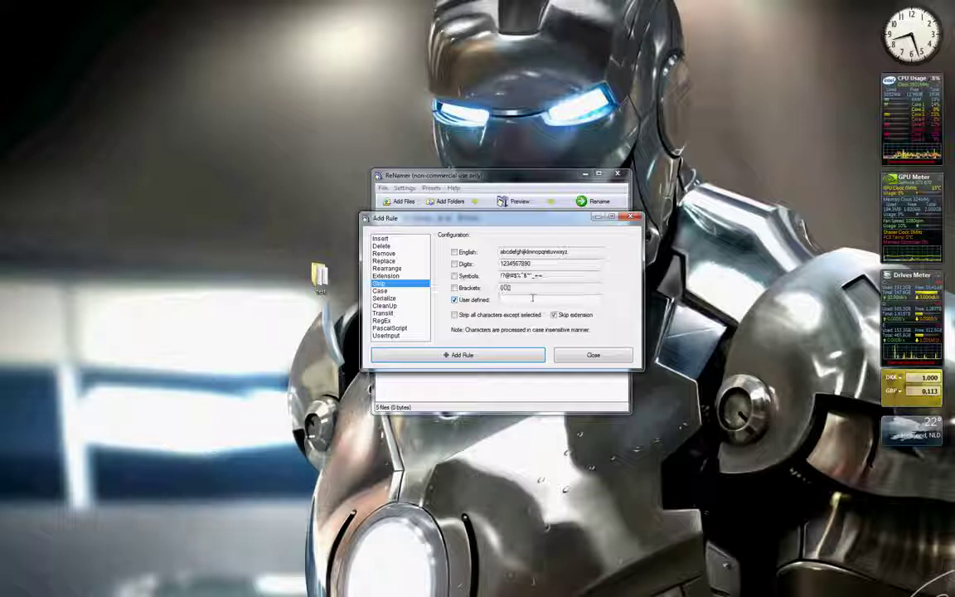
left_click(510, 357)
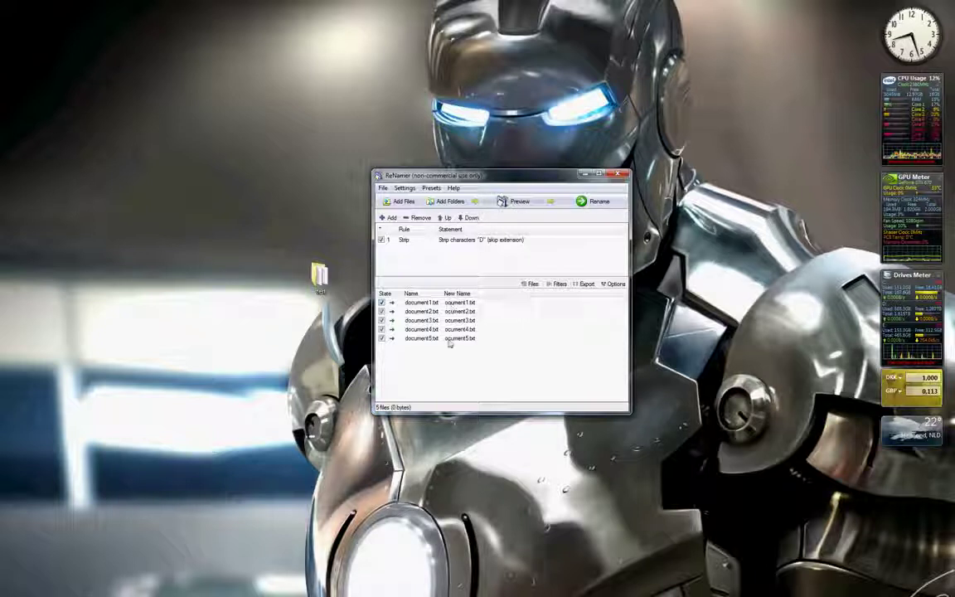
Step: Rename the listed files with the Strip rule and check their new names in the test folder
left_click(593, 199)
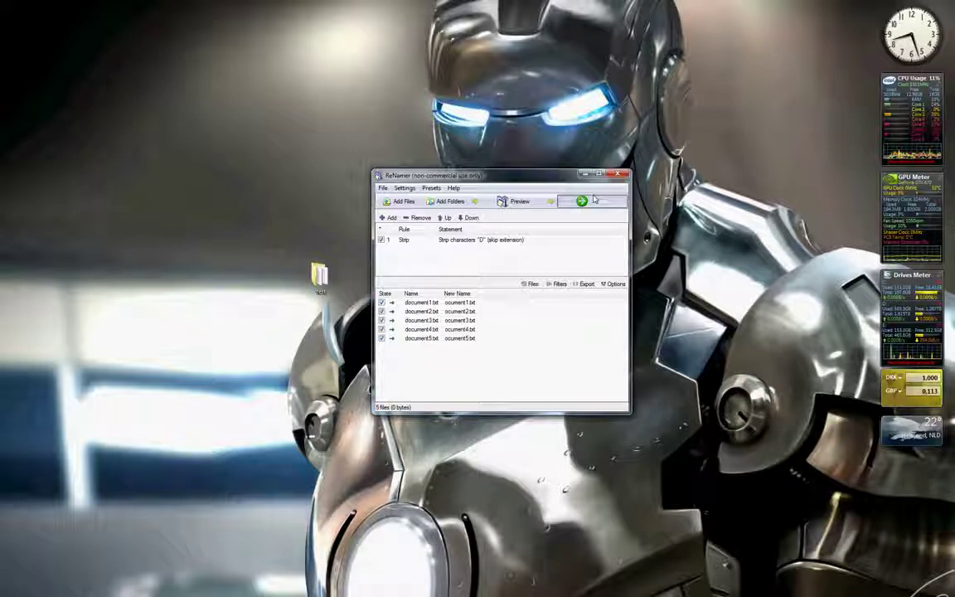
left_click(474, 315)
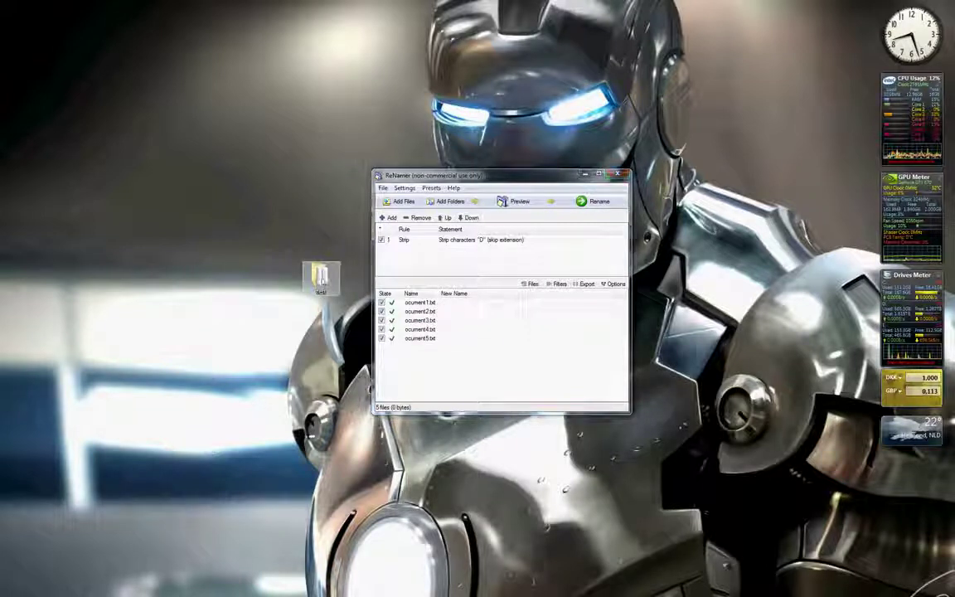
left_click_drag(0, 187, 652, 88)
left_click_drag(422, 262, 387, 141)
left_click(564, 211)
left_click(816, 82)
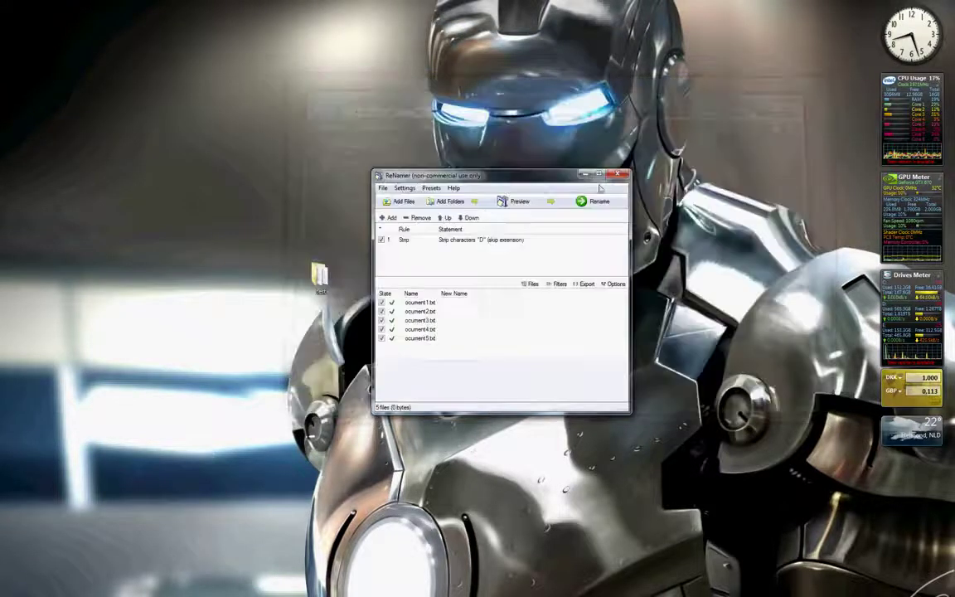
Step: Replace the Strip rule with an Extension rule that sets the new extension to docx, and rename the listed files
left_click(431, 239)
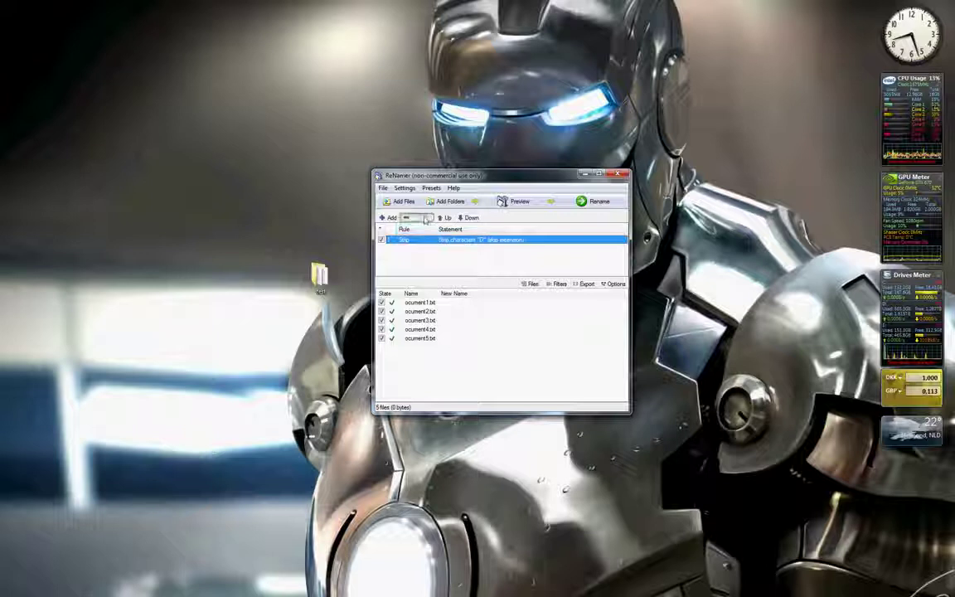
left_click(423, 217)
left_click(388, 217)
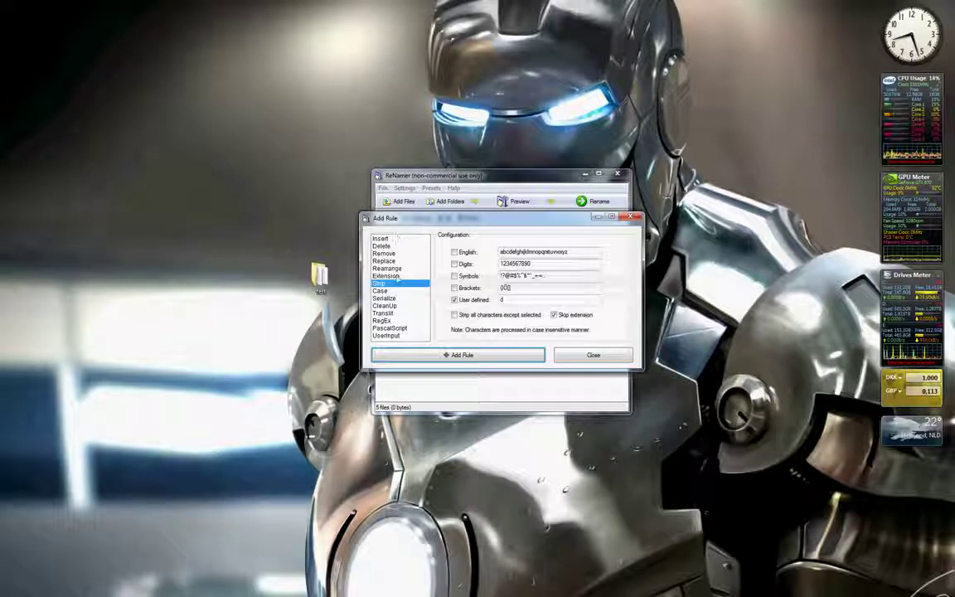
left_click(390, 275)
left_click_drag(489, 218, 701, 227)
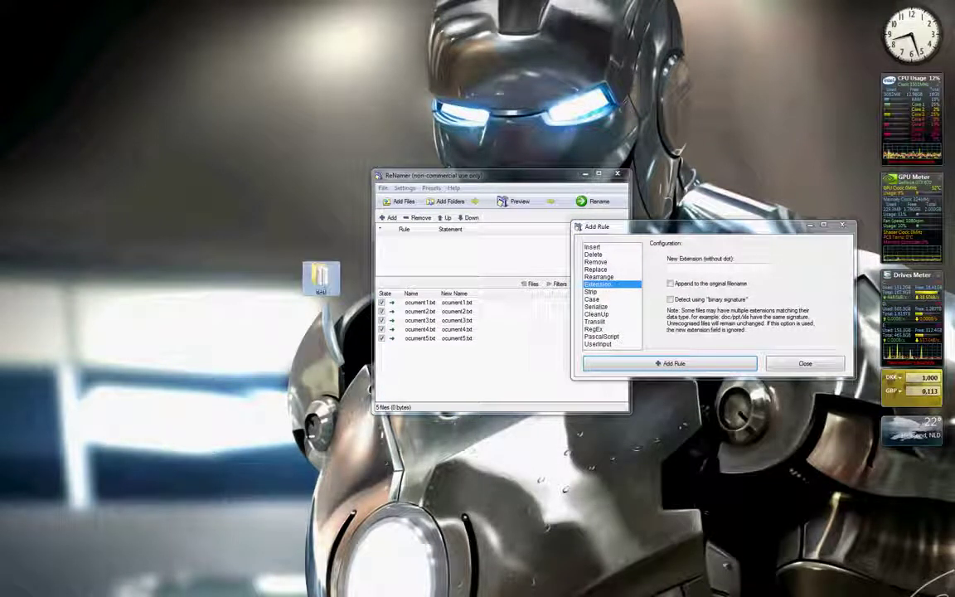
left_click(677, 268)
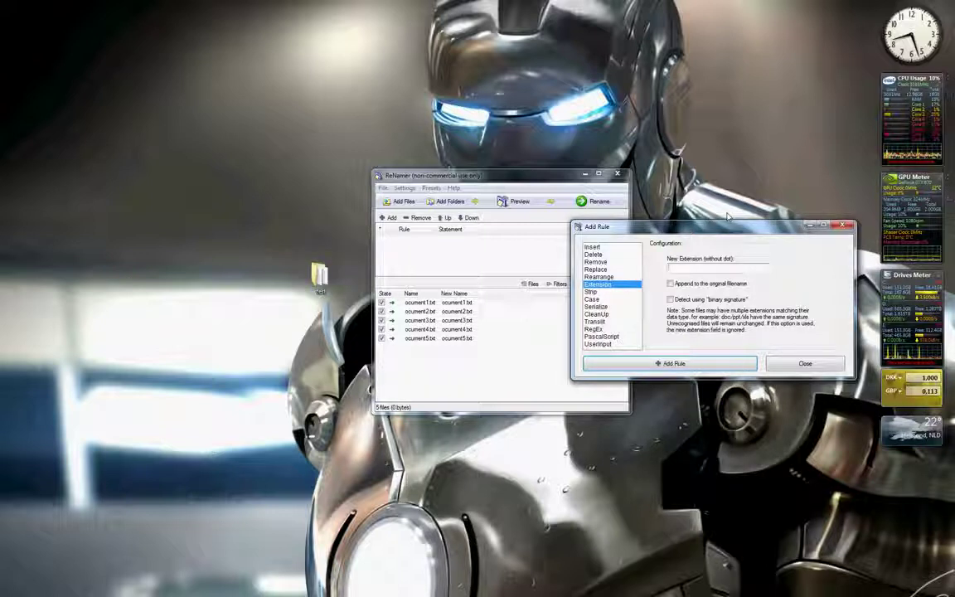
type("docx")
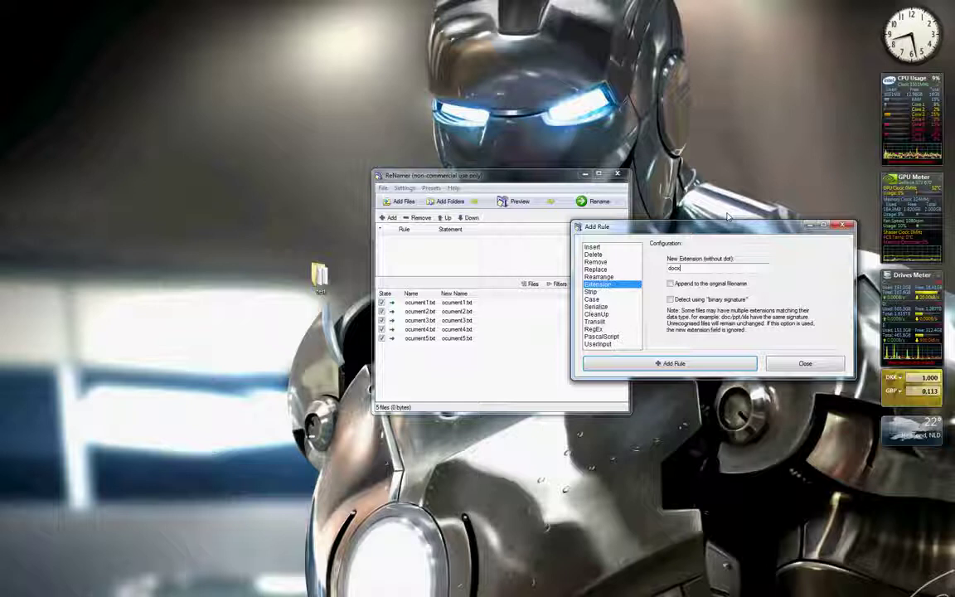
left_click(718, 365)
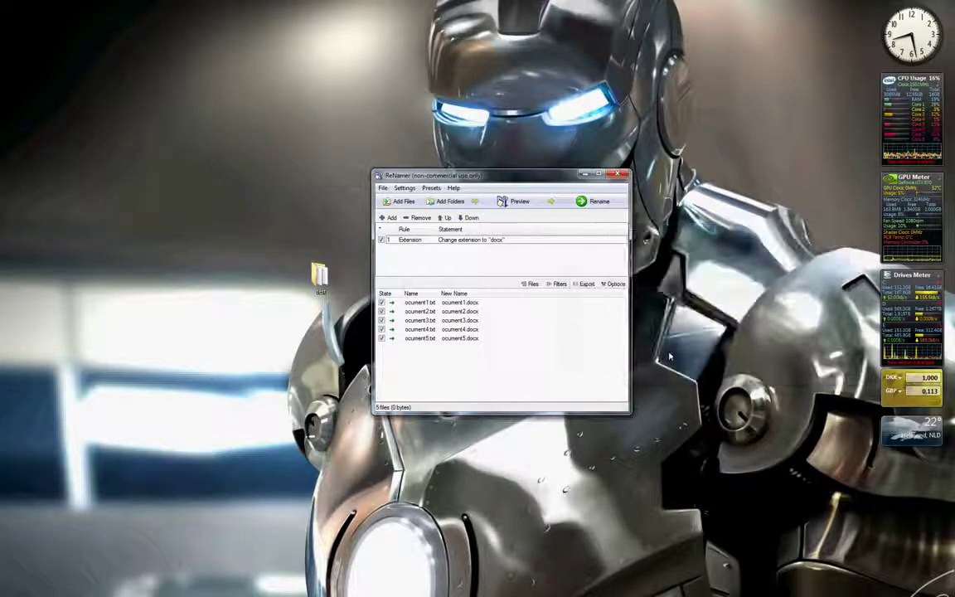
left_click(598, 201)
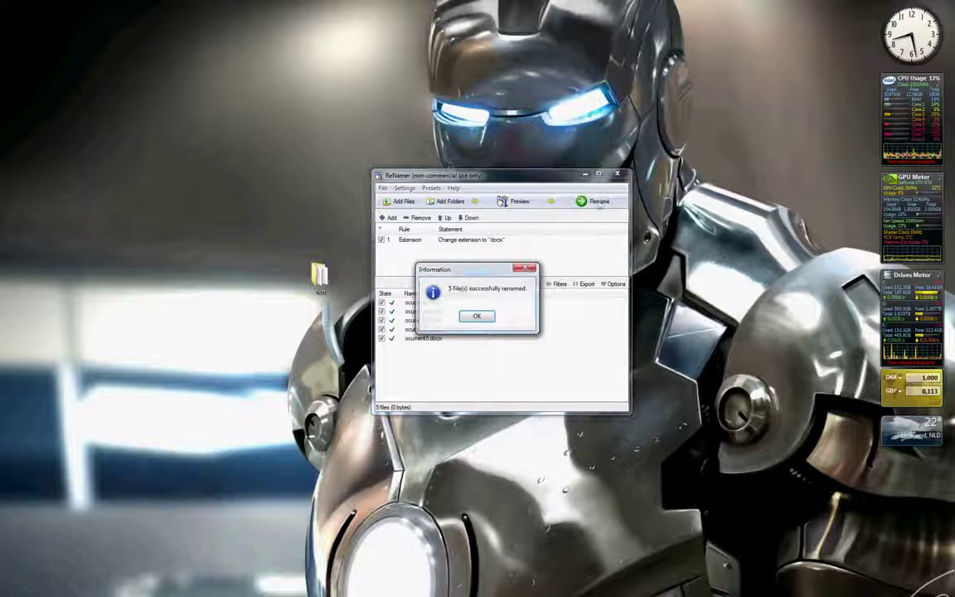
Step: Open the test folder to check the files' new extensions and move its window clear of the desktop icon
left_click(481, 316)
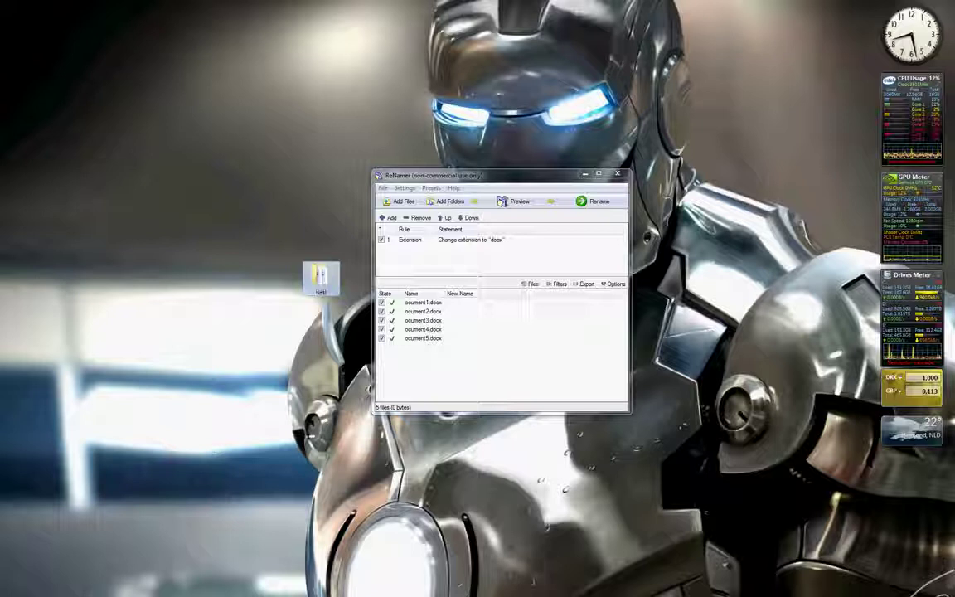
double_click(319, 276)
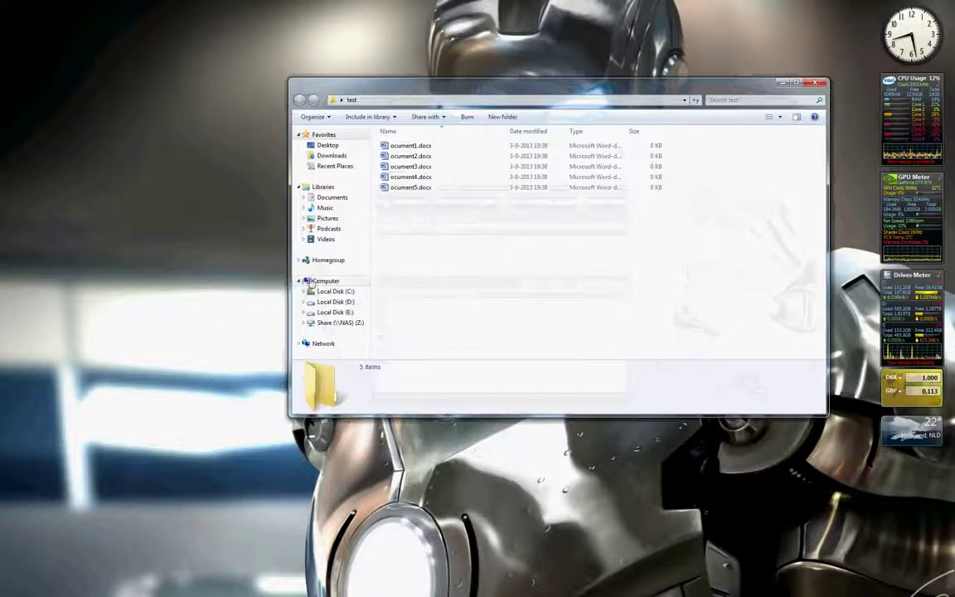
left_click_drag(463, 91, 555, 212)
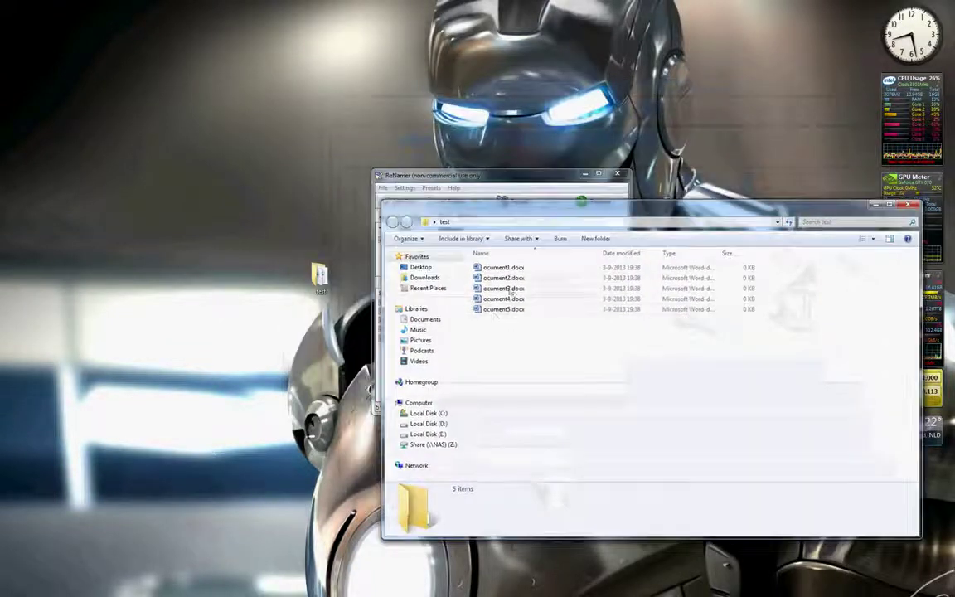
Step: Replace the Extension rule with a Case rule that capitalizes every word and skips the extension
left_click(485, 177)
left_click(444, 241)
left_click(424, 218)
left_click(391, 218)
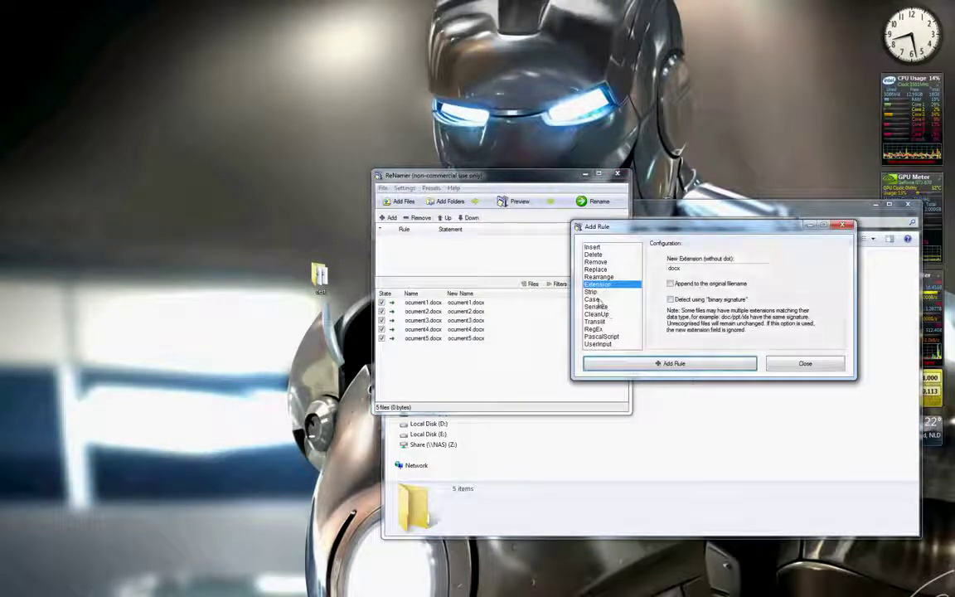
left_click(594, 300)
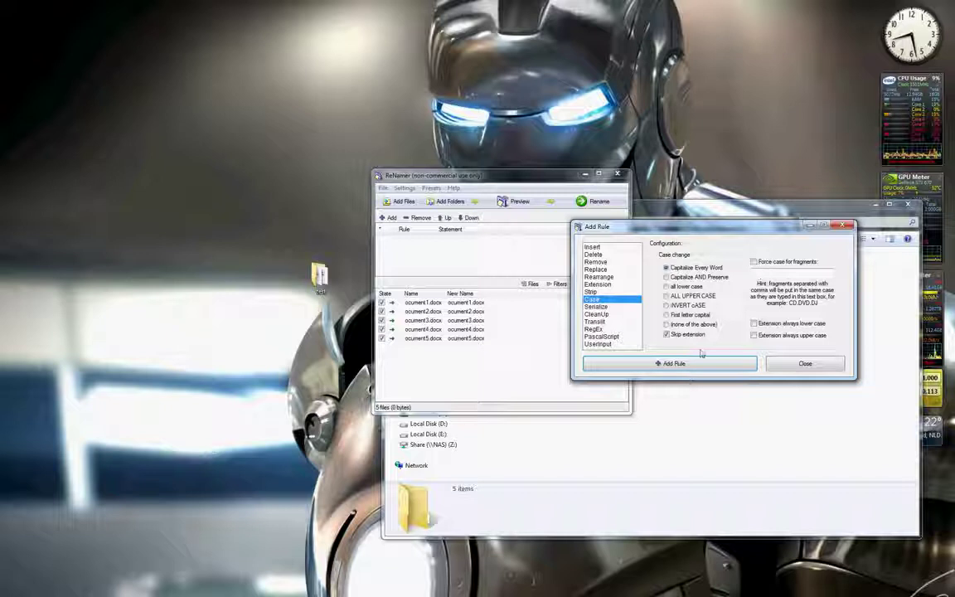
left_click(670, 363)
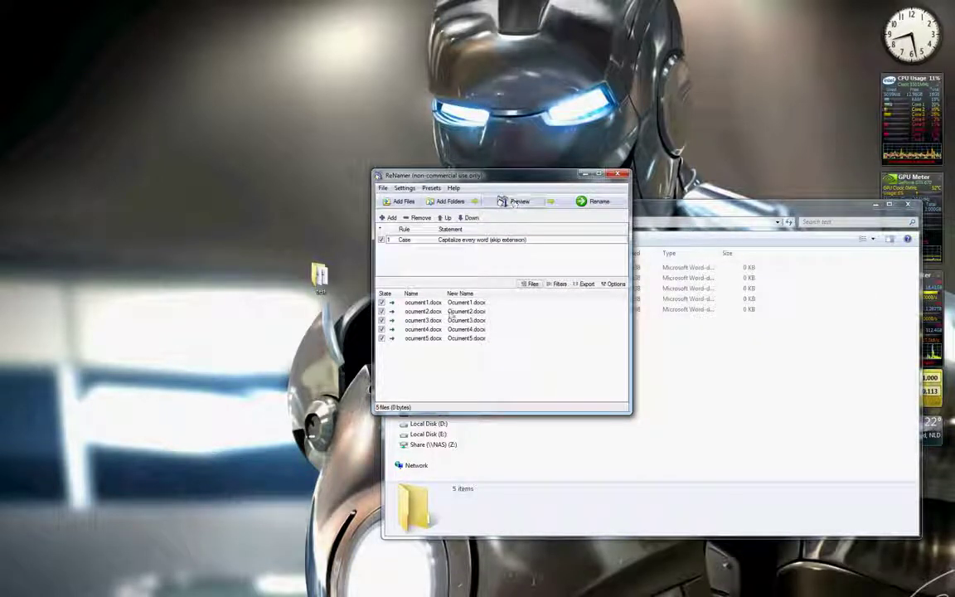
Step: Rename the listed files with the Case rule and reopen the test folder to check the capitalized names
left_click(593, 202)
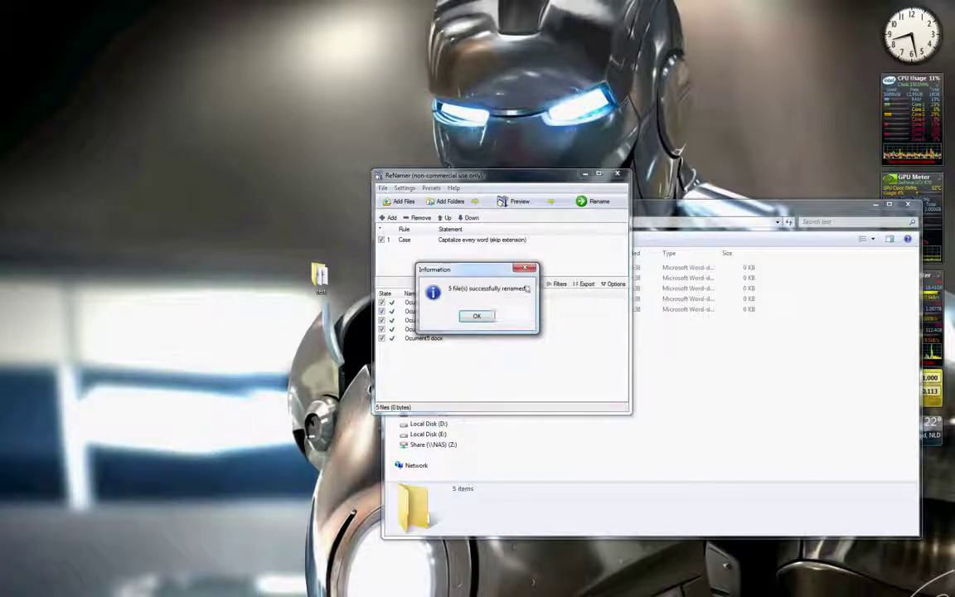
left_click(478, 314)
left_click(693, 385)
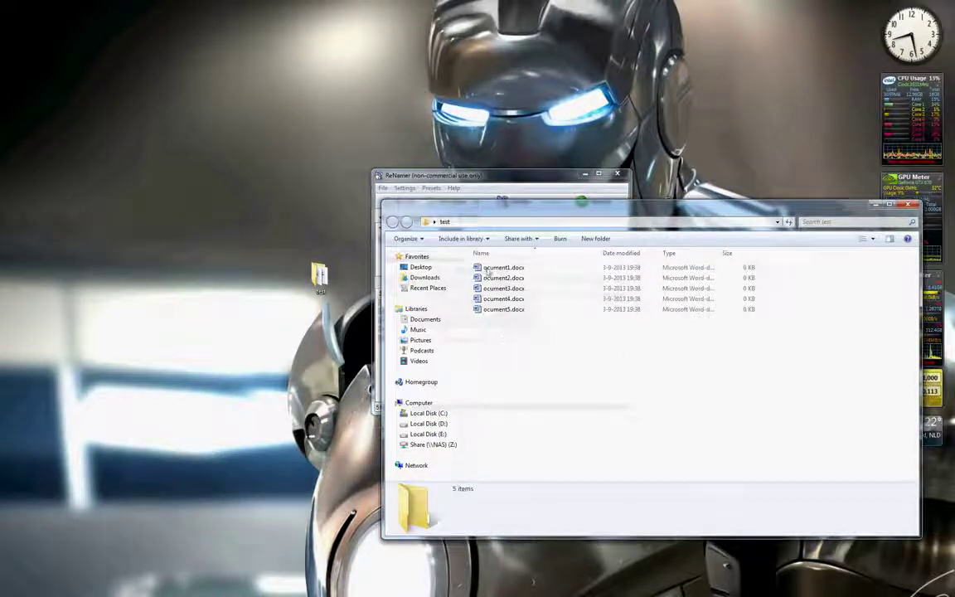
left_click(909, 205)
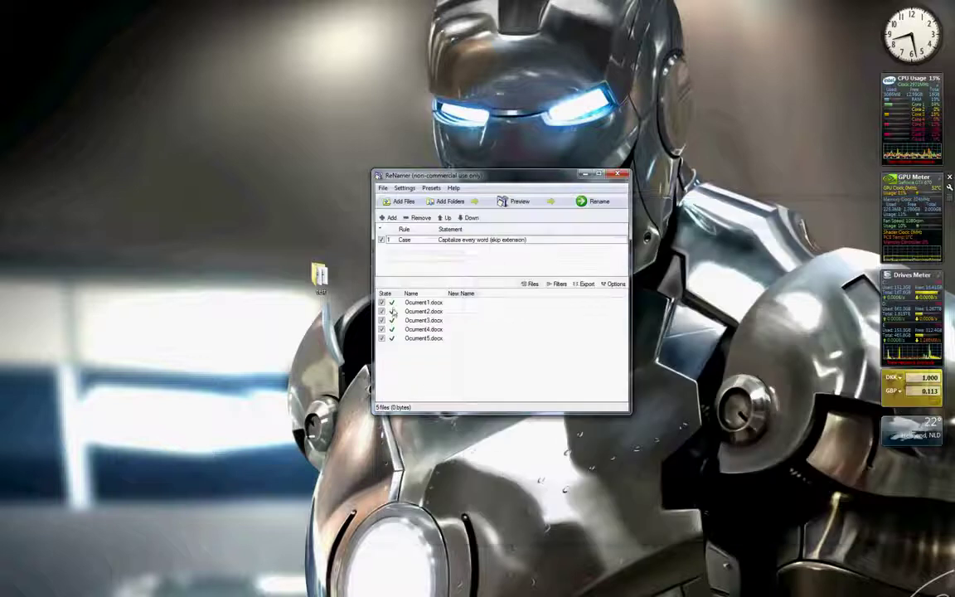
left_click(328, 283)
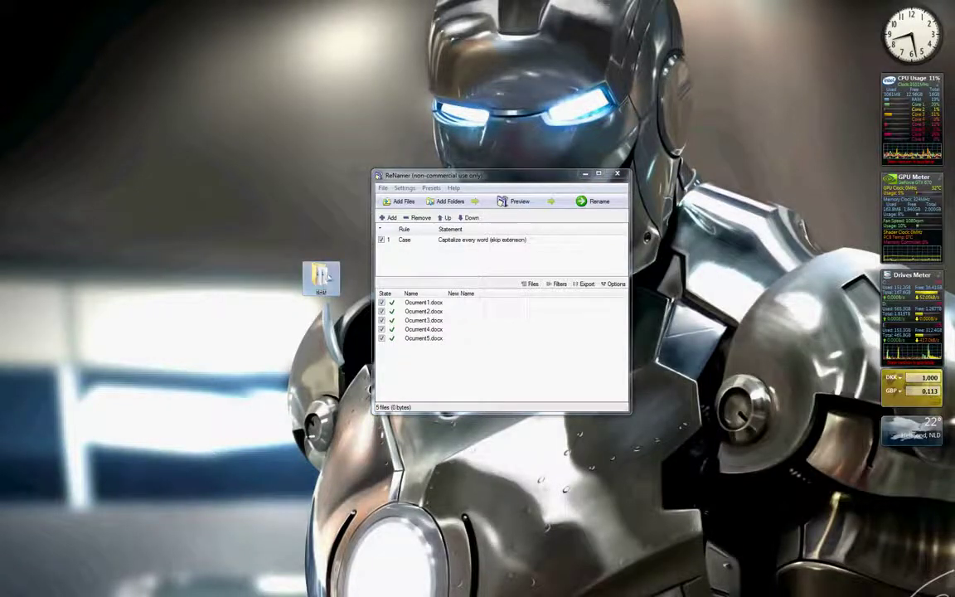
double_click(322, 277)
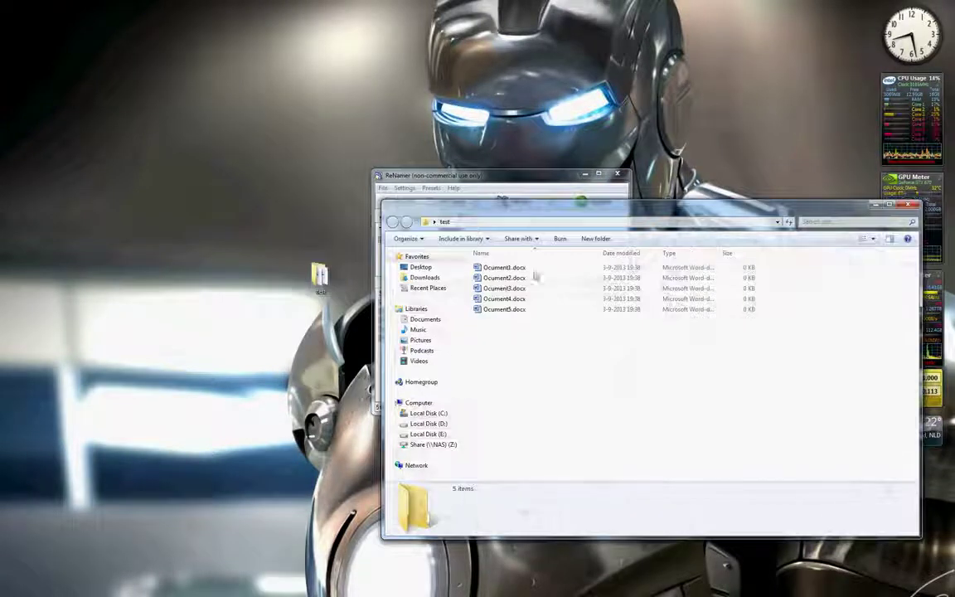
Step: Add a Remove rule for all occurrences, skipping the extension, alongside the Case rule, and rename the listed files
left_click(376, 203)
left_click(386, 218)
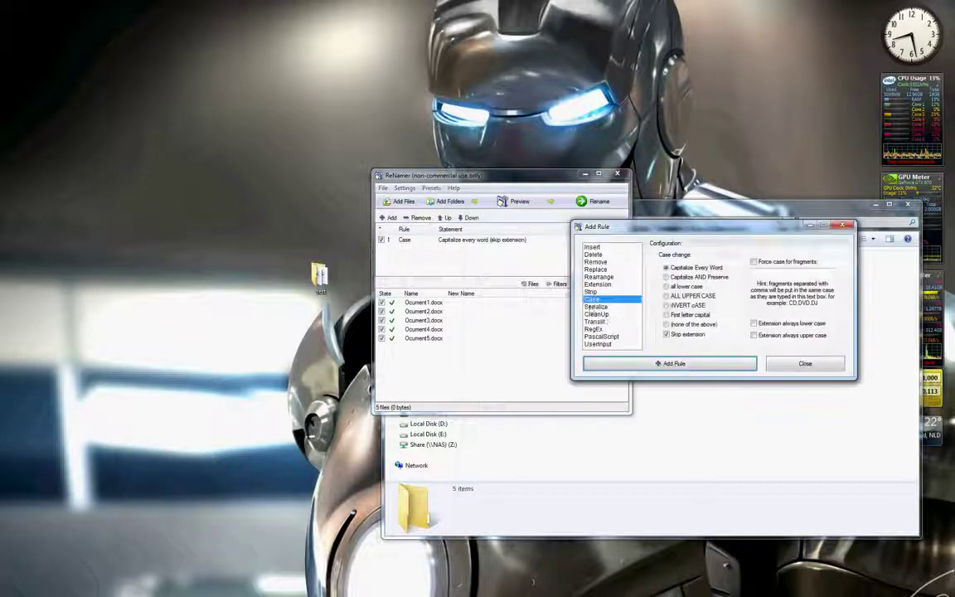
left_click(596, 261)
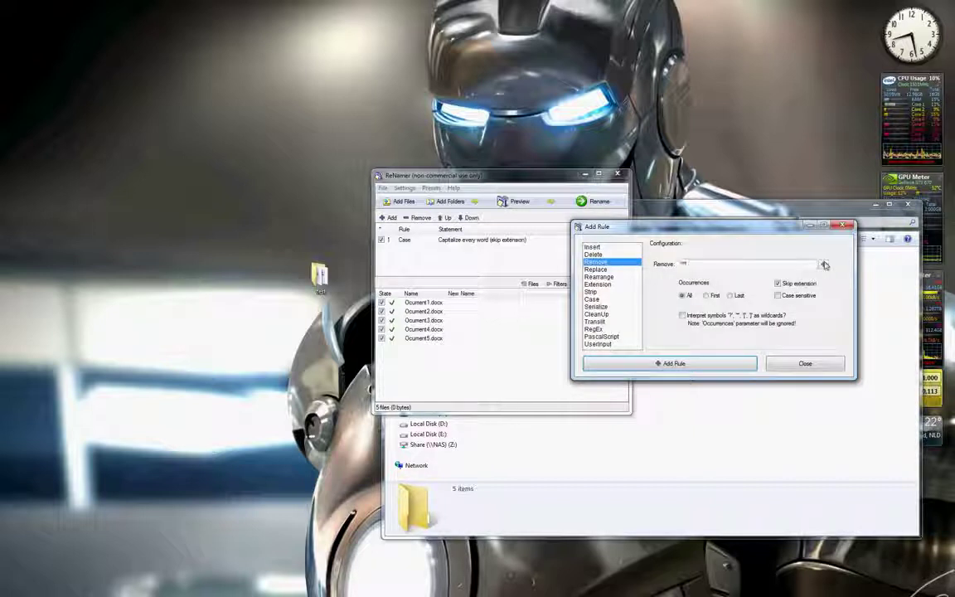
left_click(671, 362)
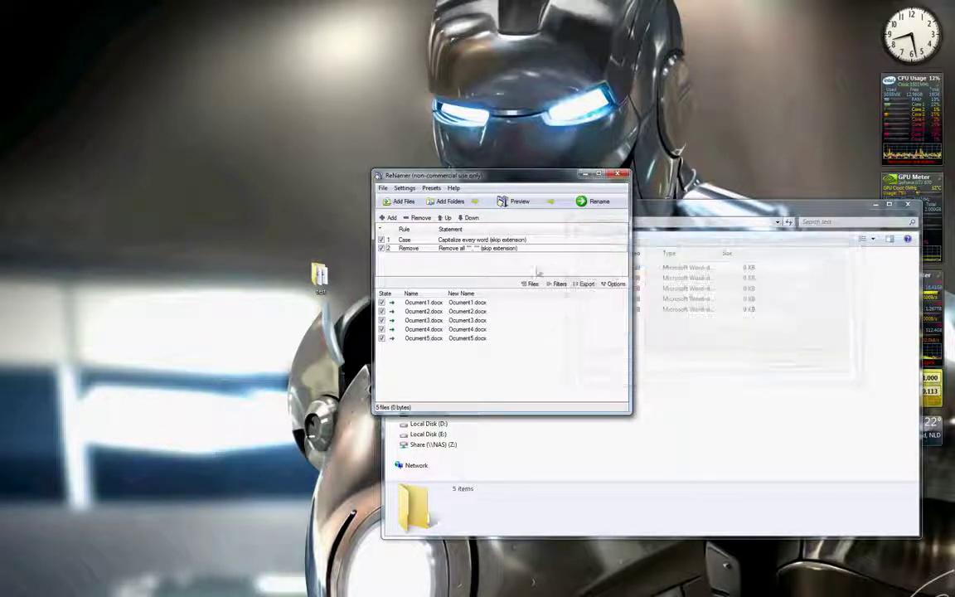
left_click(605, 203)
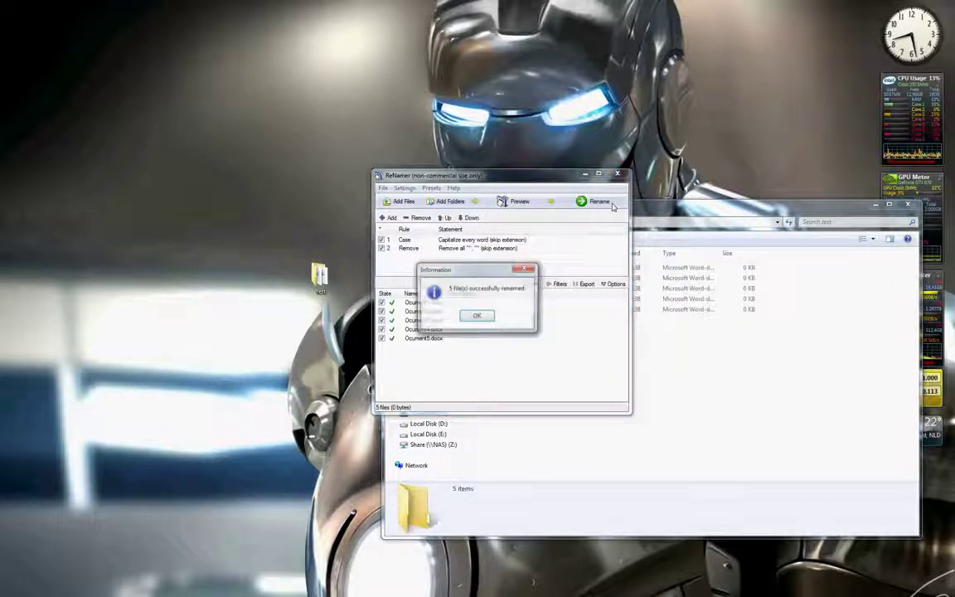
left_click(476, 315)
Step: Close ReNamer and the test folder window, and move the test folder icon higher on the desktop
left_click(618, 174)
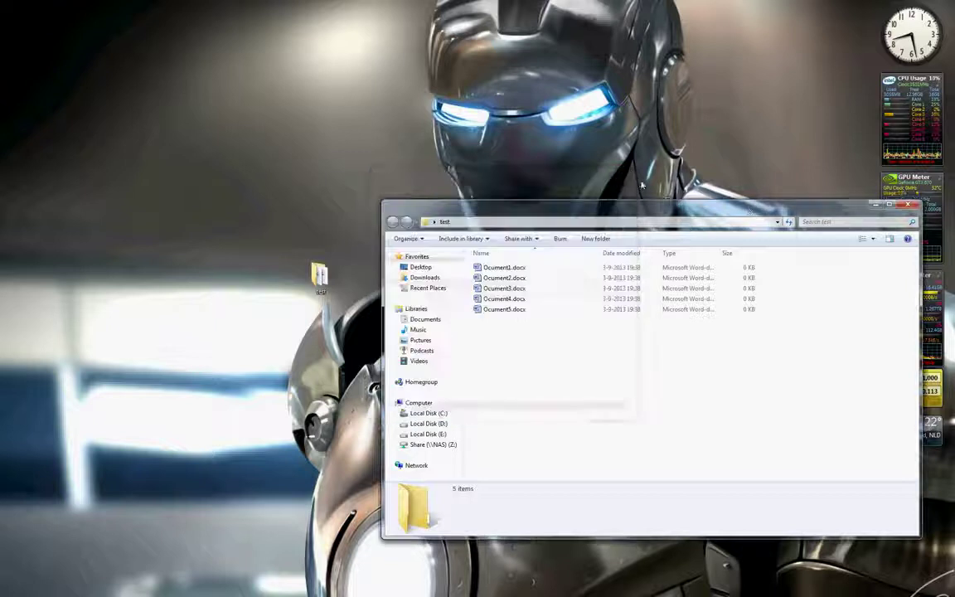
left_click(909, 204)
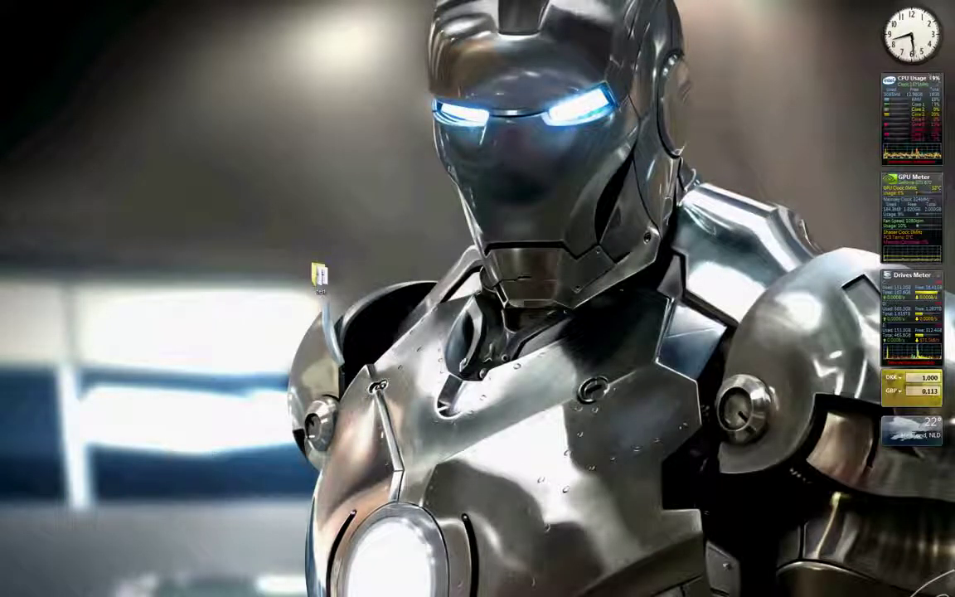
left_click_drag(319, 276, 244, 172)
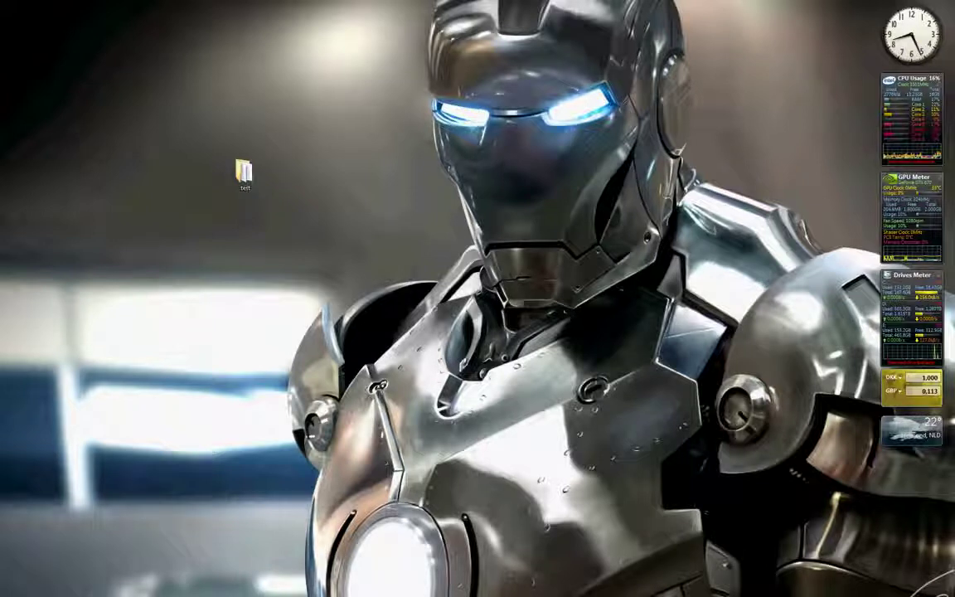
Step: Switch to the web browser, search Google for "ReNamer" and open the den4b.com product page
left_click_drag(0, 113, 410, 111)
double_click(411, 111)
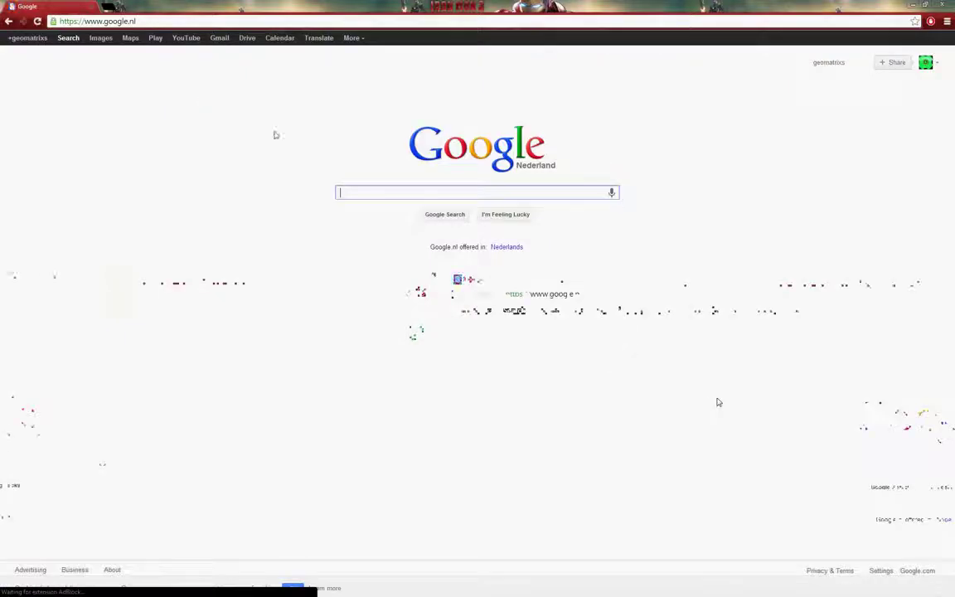
type("ReNamer")
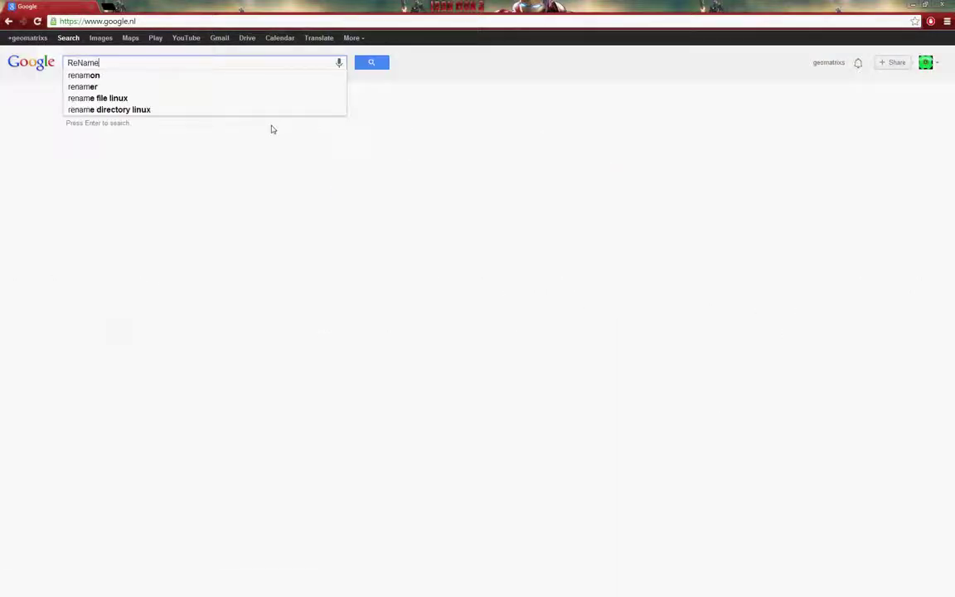
key("Return")
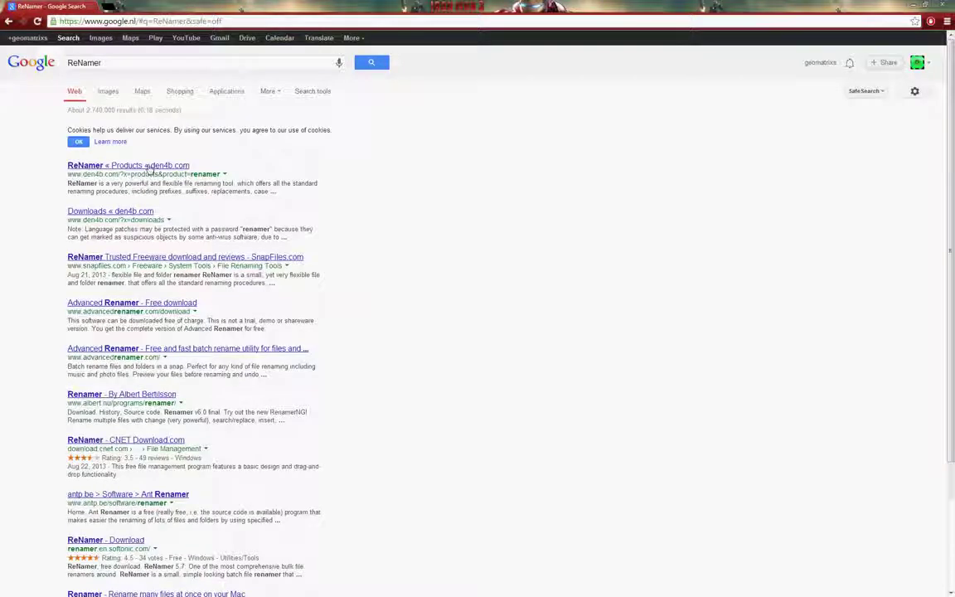
left_click(151, 168)
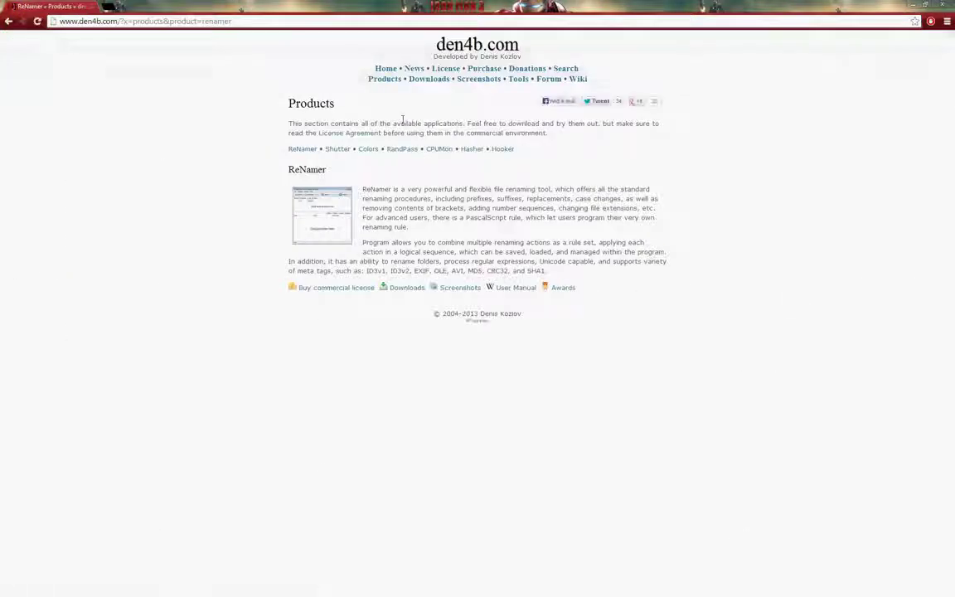
Step: Download the ReNamer installer from the den4b.com downloads page and launch it
left_click(440, 83)
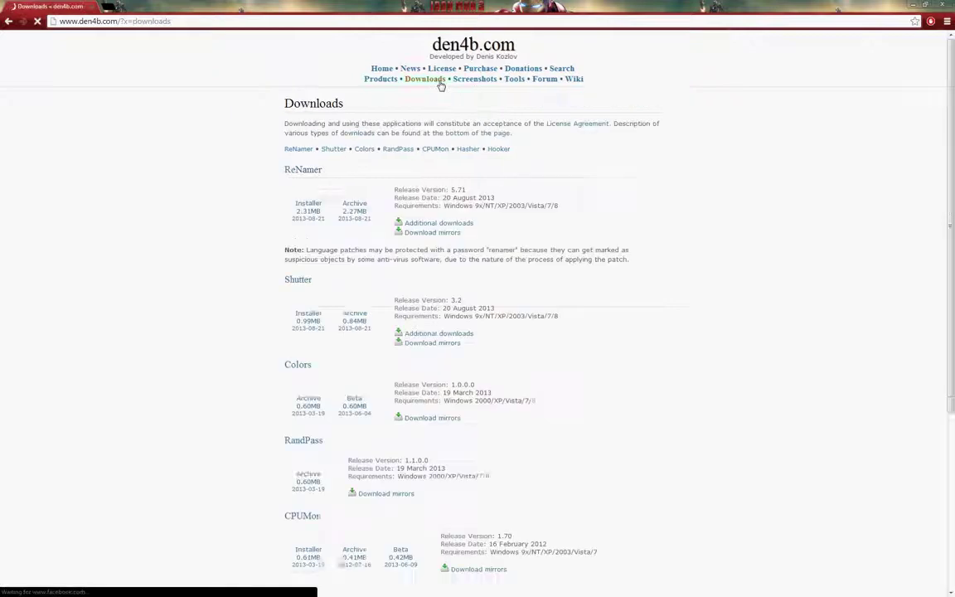
left_click(316, 214)
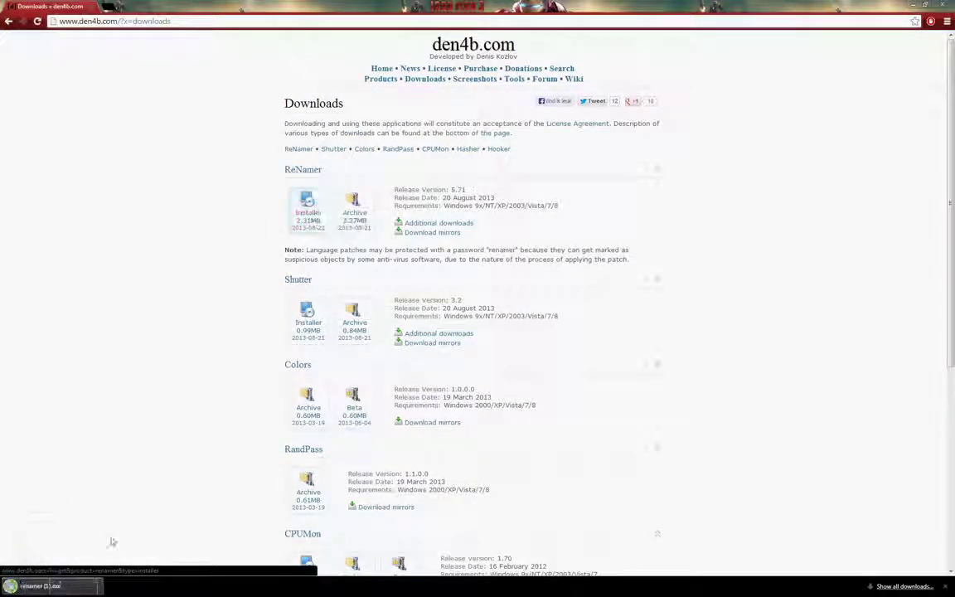
left_click(102, 590)
left_click(114, 582)
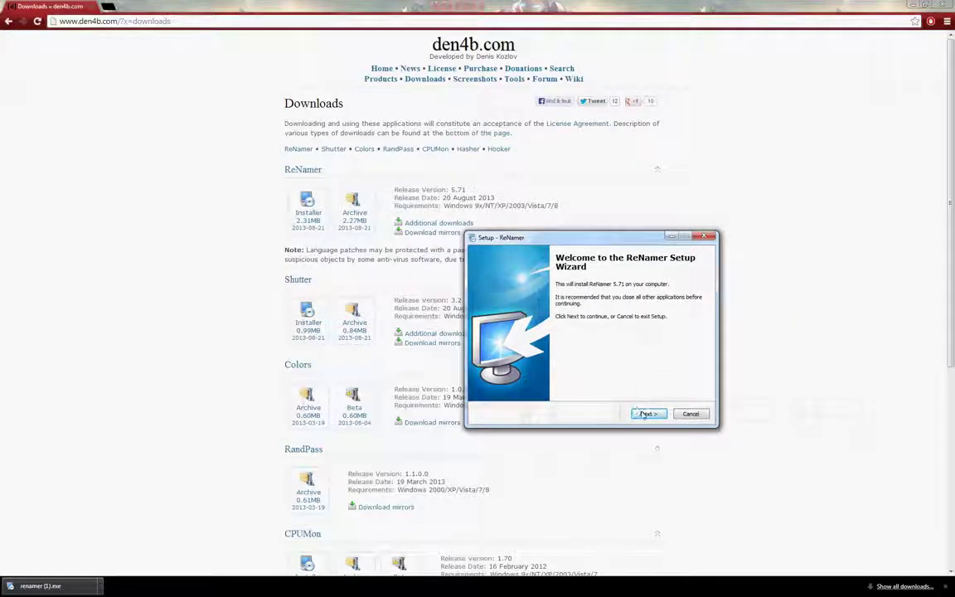
Step: Run the ReNamer setup into the existing C:\Program Files (x86)\ReNamer folder, with desktop and Quick Launch shortcuts
left_click(648, 413)
left_click(645, 415)
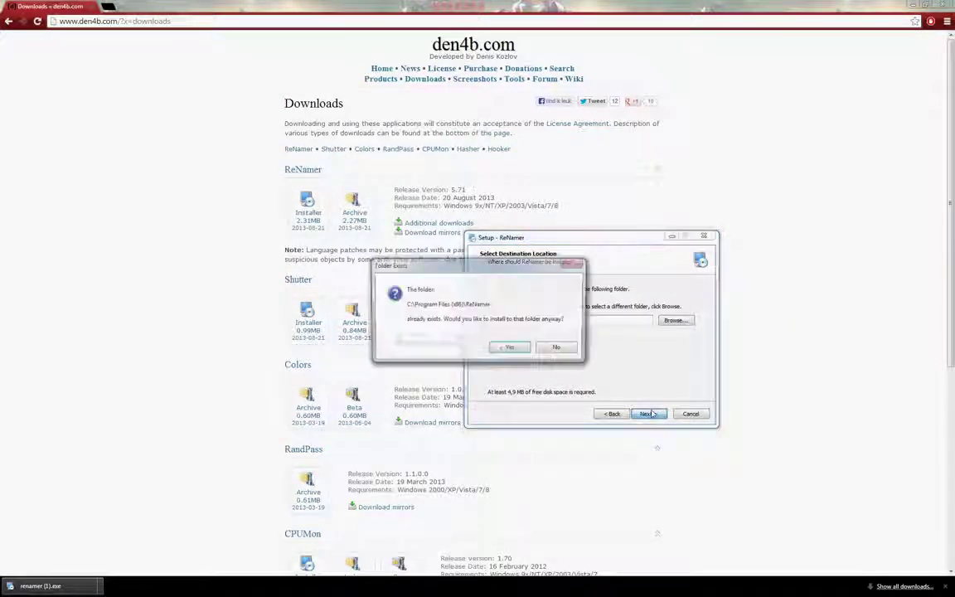
left_click(512, 351)
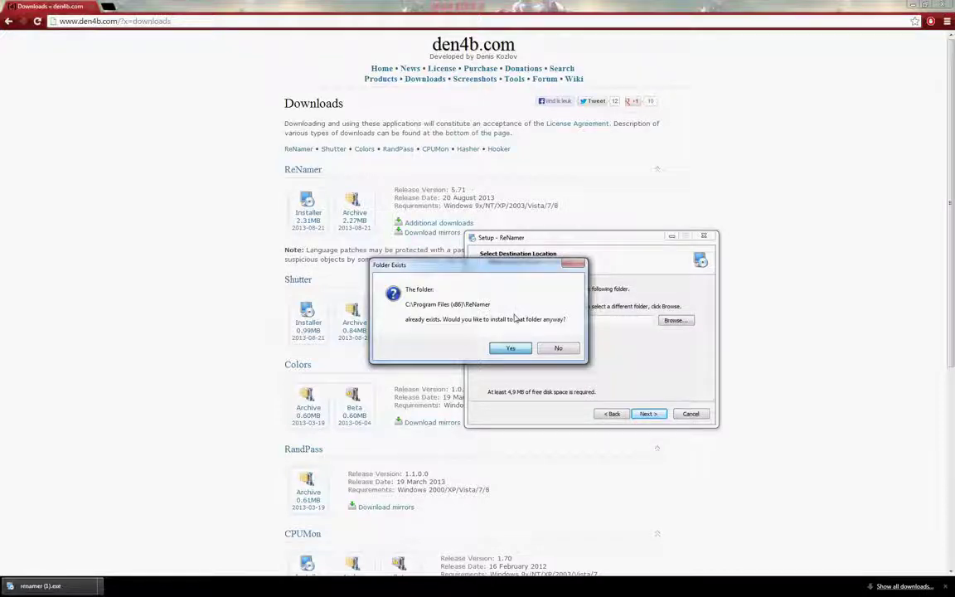
left_click(663, 414)
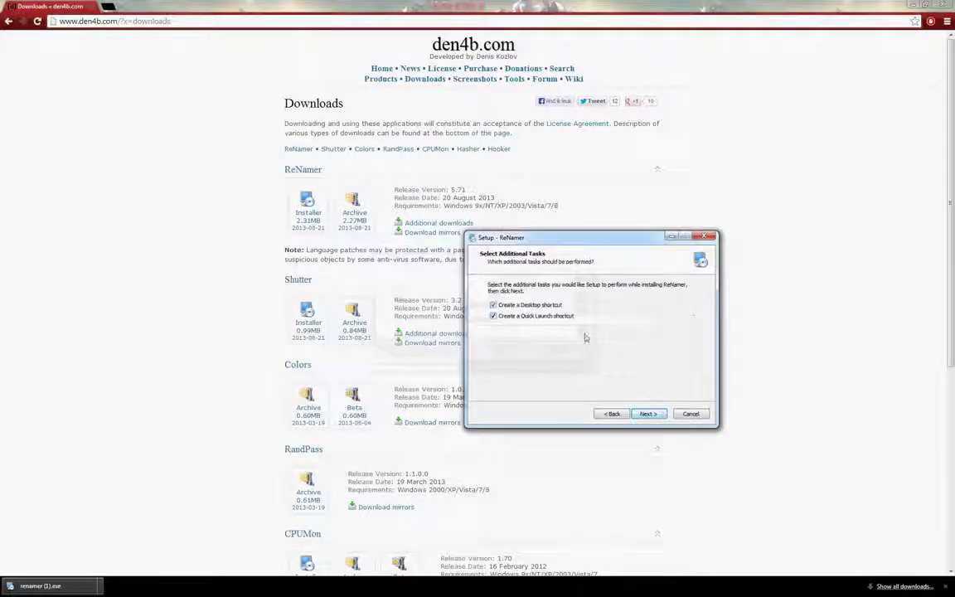
left_click(651, 413)
left_click(651, 413)
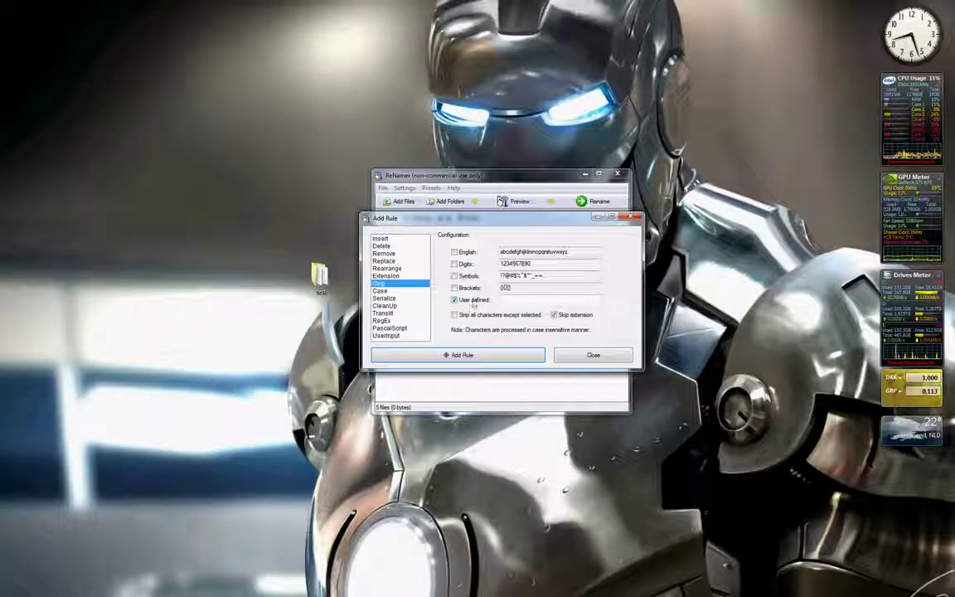
Step: Add a Strip rule with the user-defined character "d", skipping the extension
left_click(508, 302)
type("_-.")
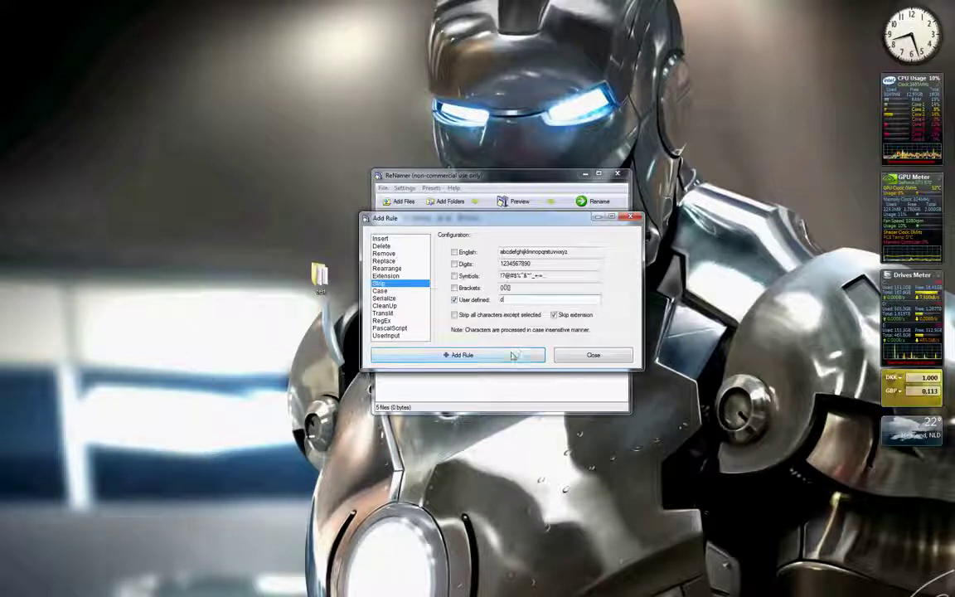
left_click(457, 354)
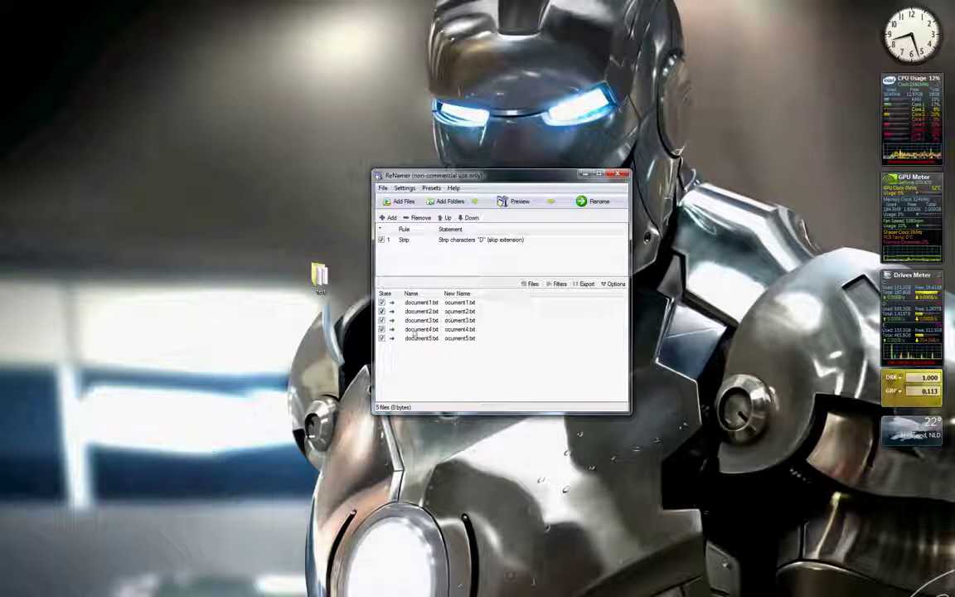
Step: Rename the listed txt files with the Strip rule and open the test folder to check their new names
left_click(598, 202)
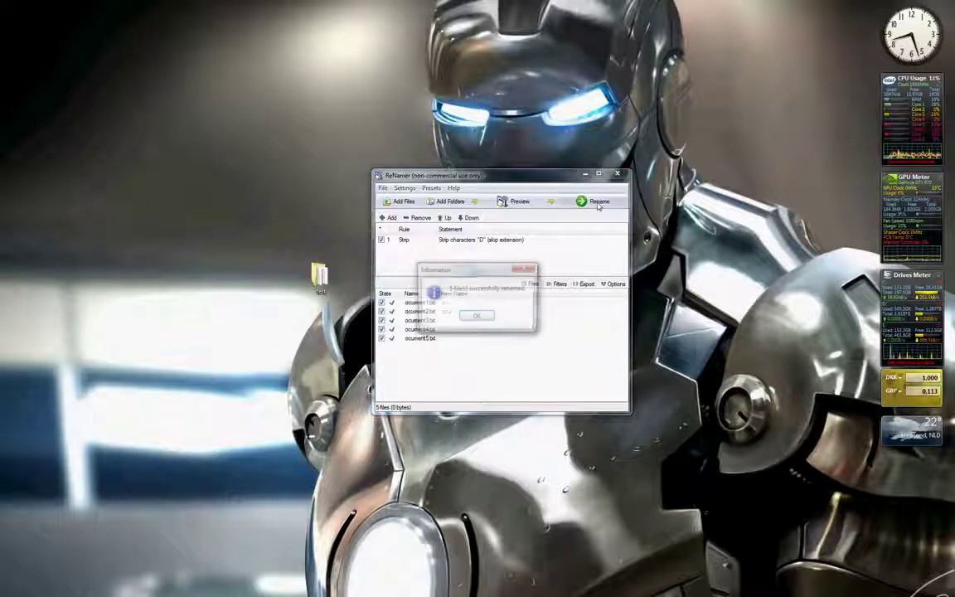
key("Return")
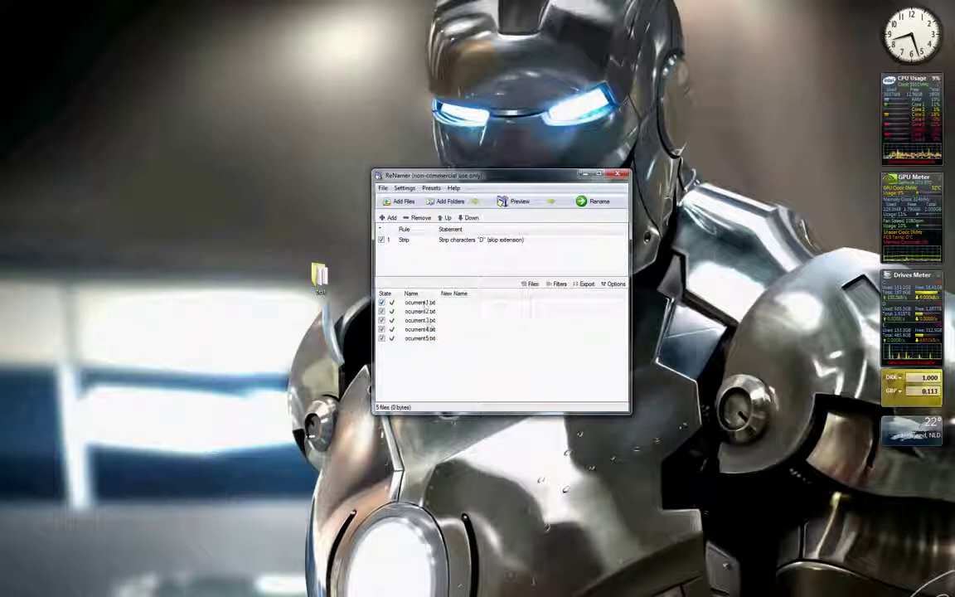
double_click(320, 277)
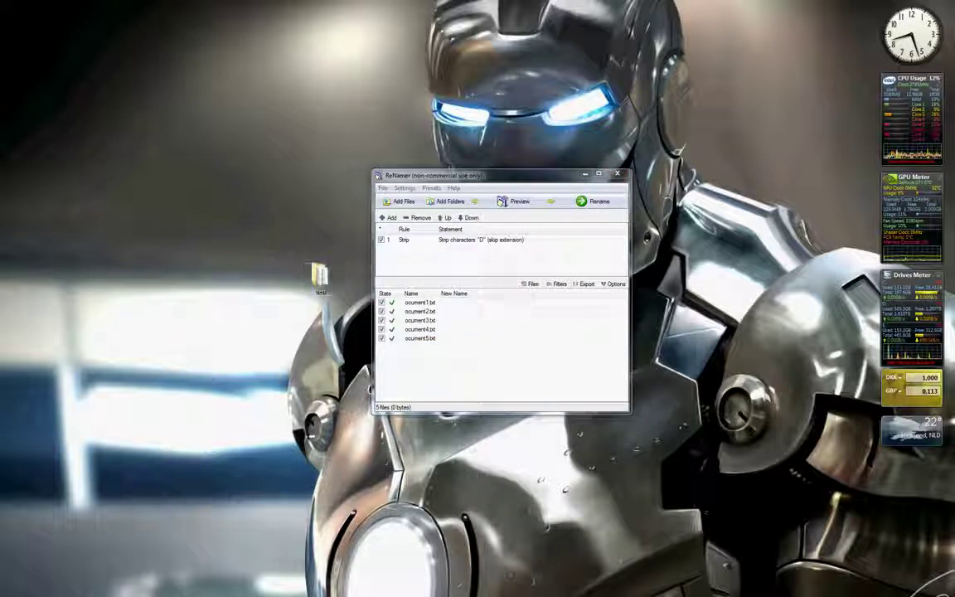
double_click(320, 275)
left_click_drag(421, 261, 389, 118)
left_click(455, 266)
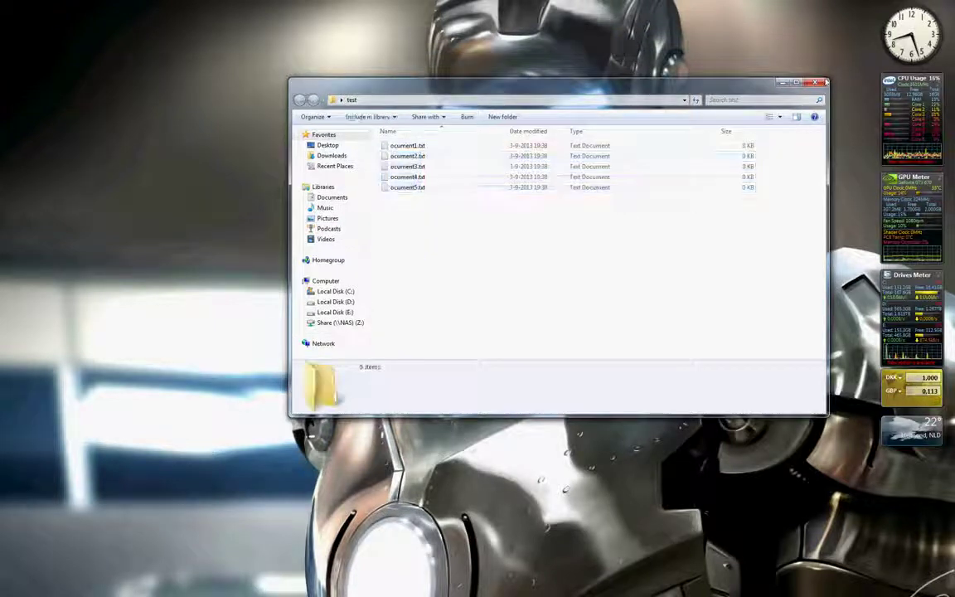
Step: Remove the Strip rule from the rule list
left_click(448, 241)
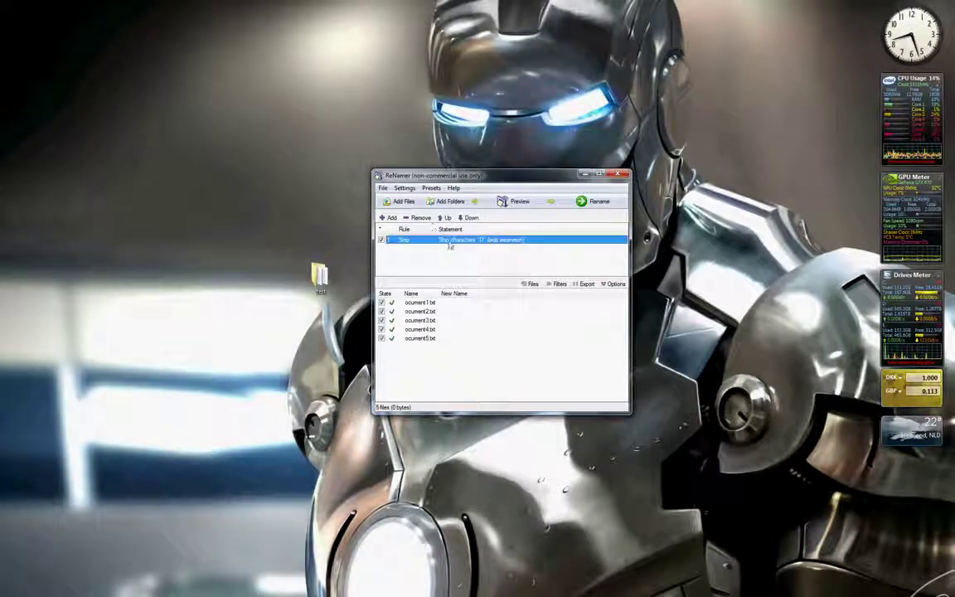
left_click(419, 217)
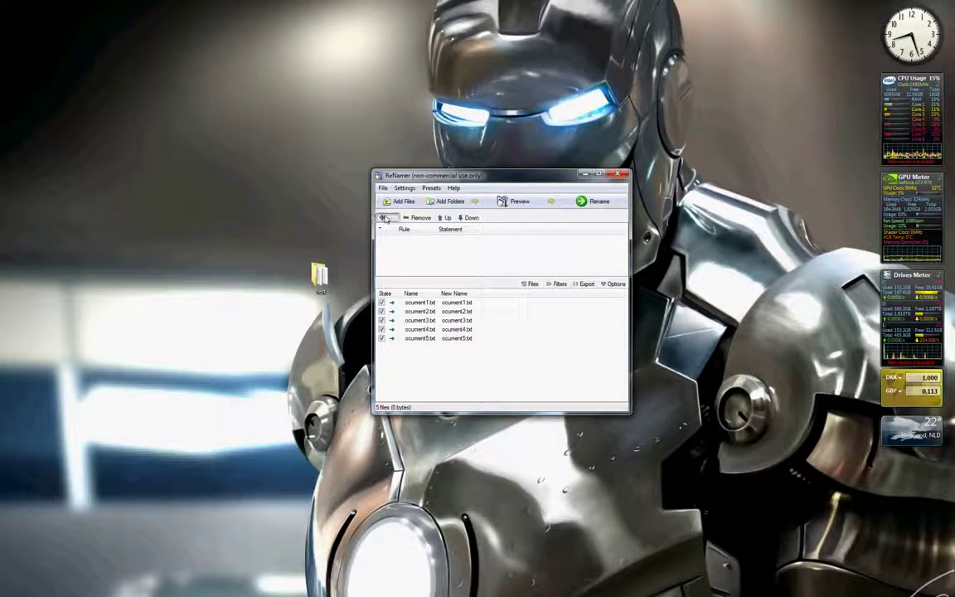
left_click(385, 218)
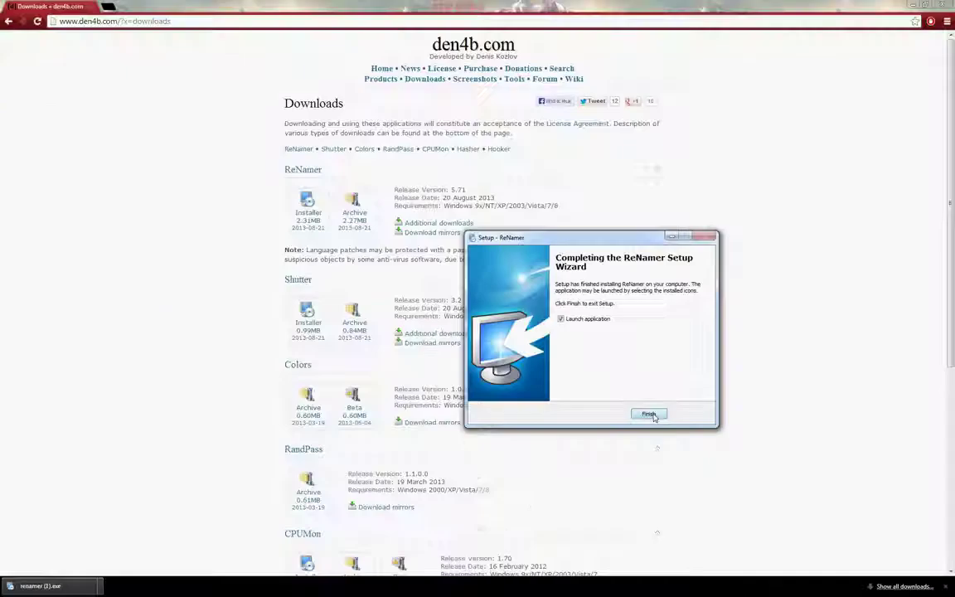
Step: Finish the ReNamer setup with the application launched, and load the files of the desktop test folder into its file list
left_click(652, 416)
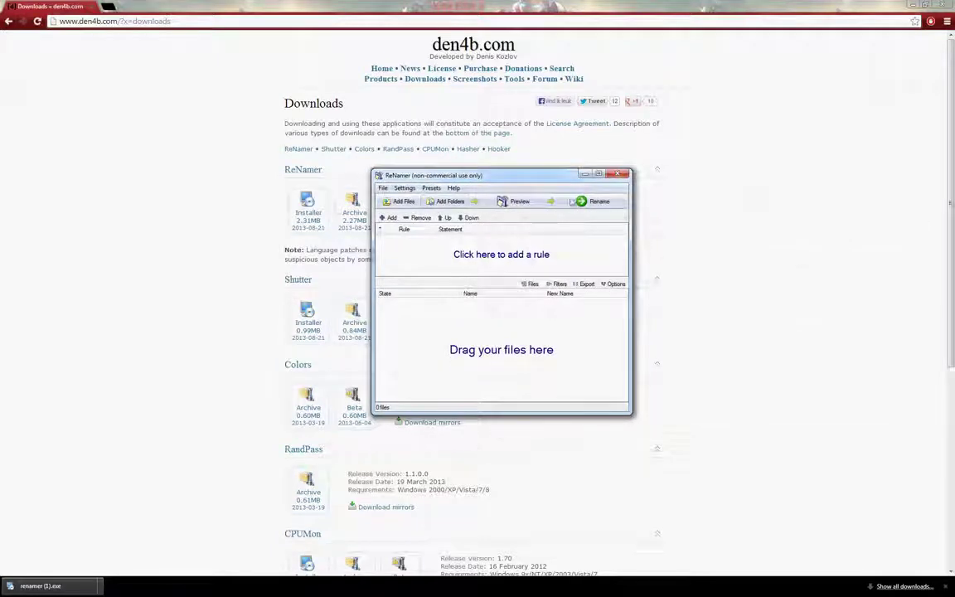
left_click(912, 5)
left_click_drag(243, 174, 489, 332)
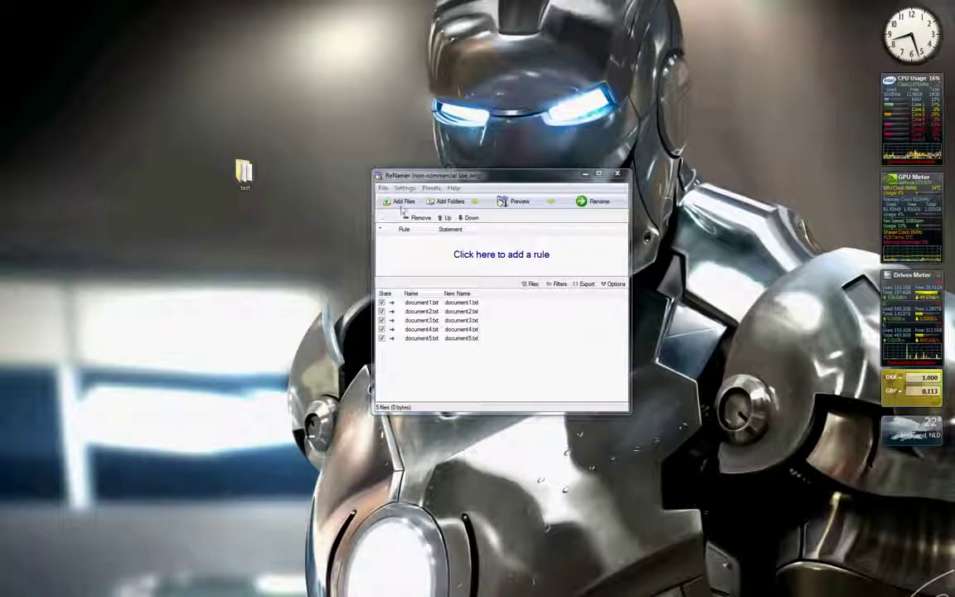
Step: Look at the browser for adding folders, cancel it, and move the test folder on the desktop closer to the ReNamer window
left_click(435, 203)
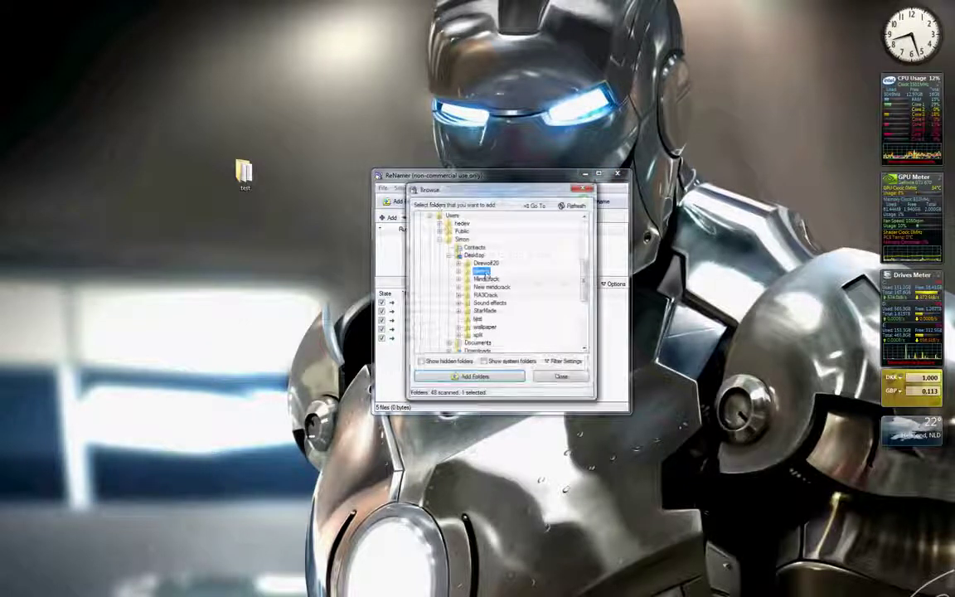
key("Escape")
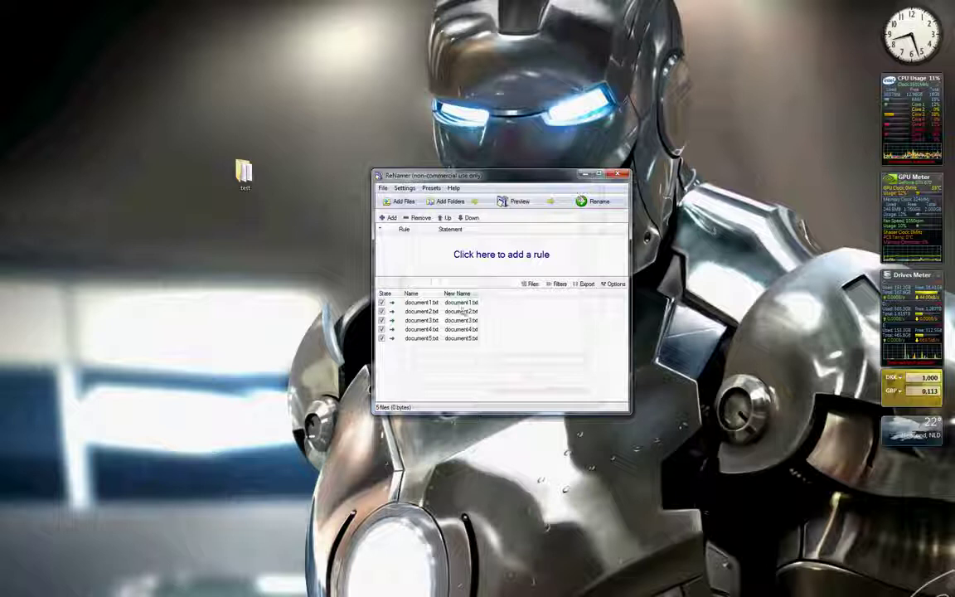
left_click_drag(245, 175, 322, 284)
left_click(422, 304)
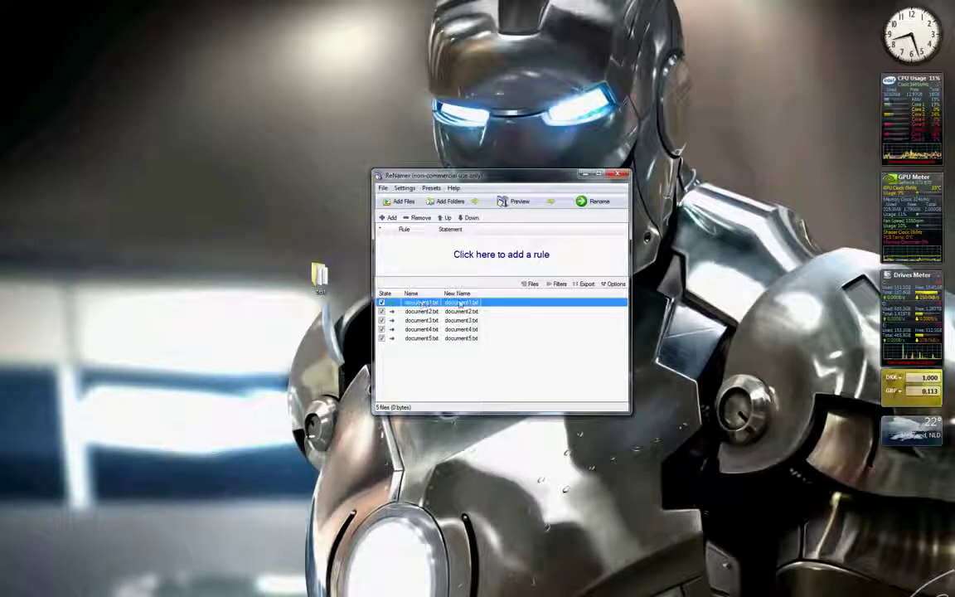
left_click(450, 351)
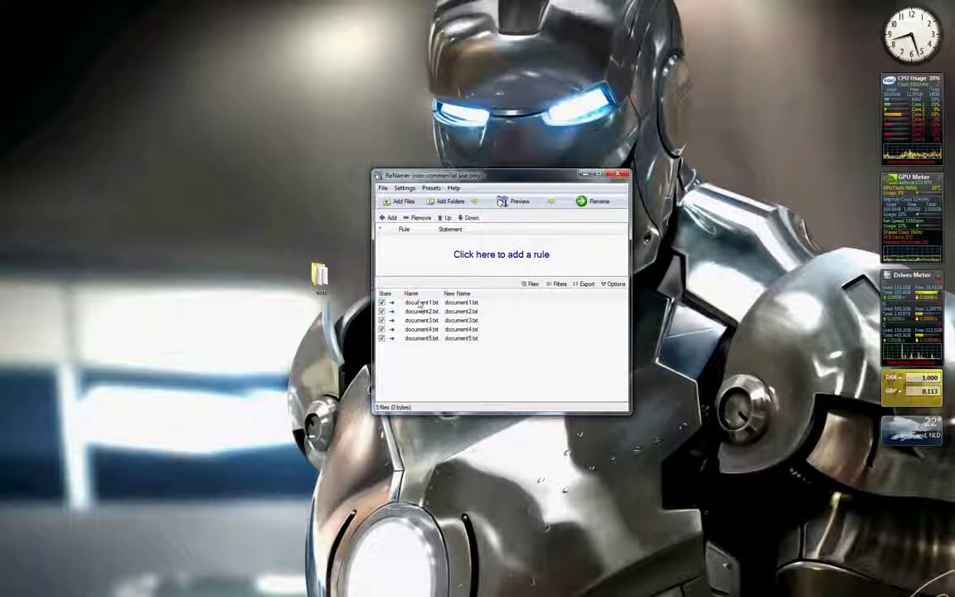
Step: Add an Extension rule that changes the file extension to "docx"
left_click(390, 221)
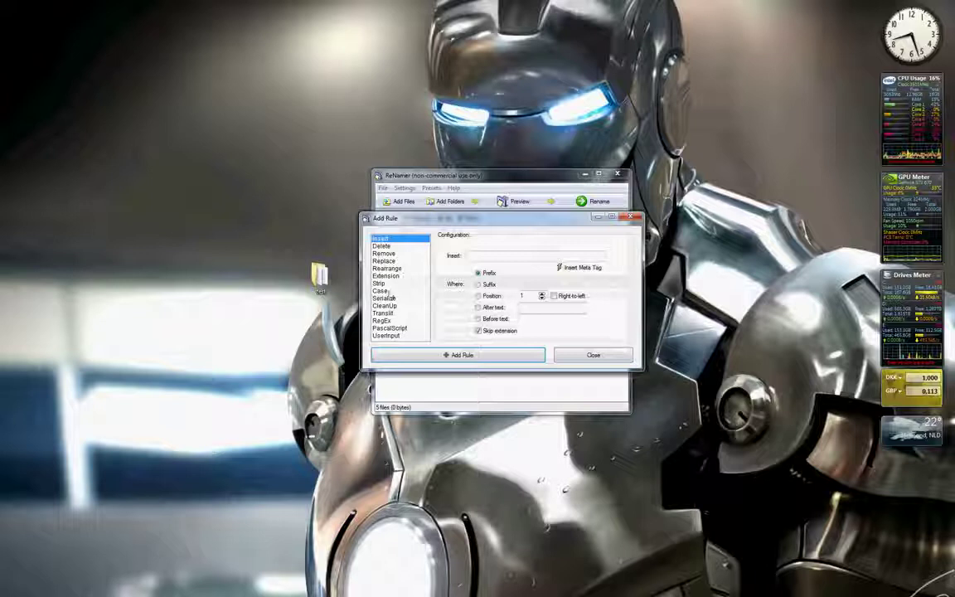
left_click(382, 246)
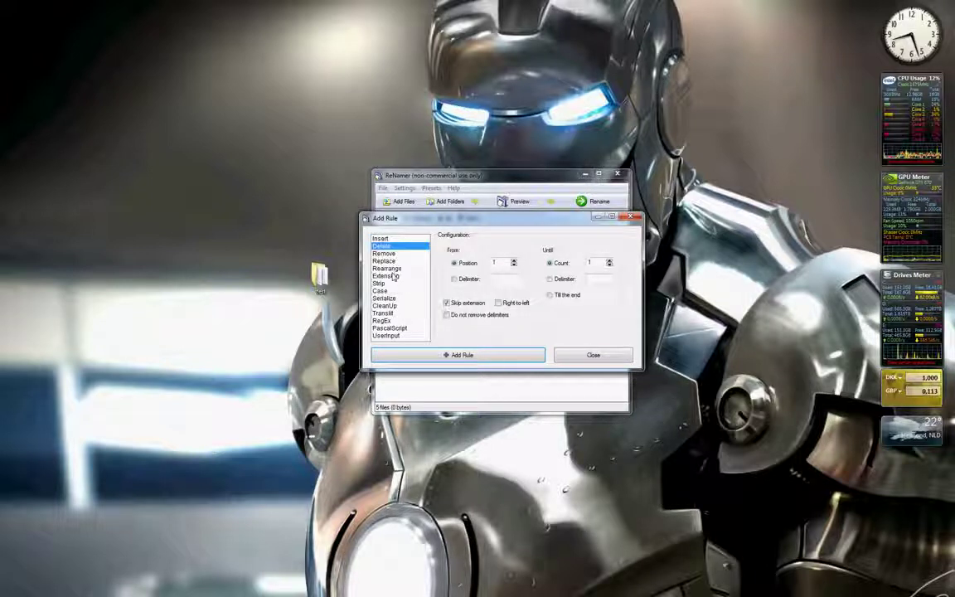
left_click(387, 276)
left_click_drag(440, 217, 650, 226)
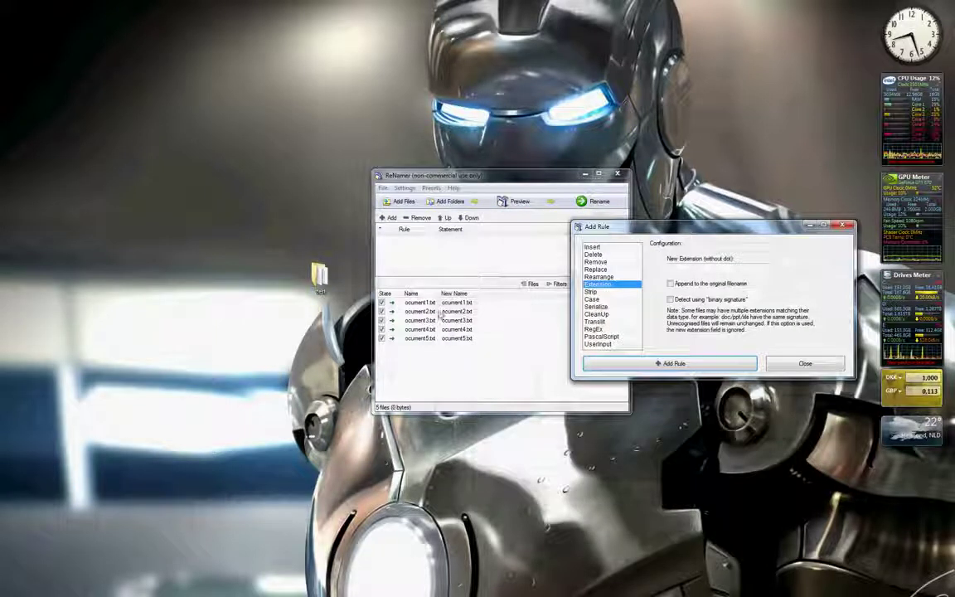
left_click(319, 277)
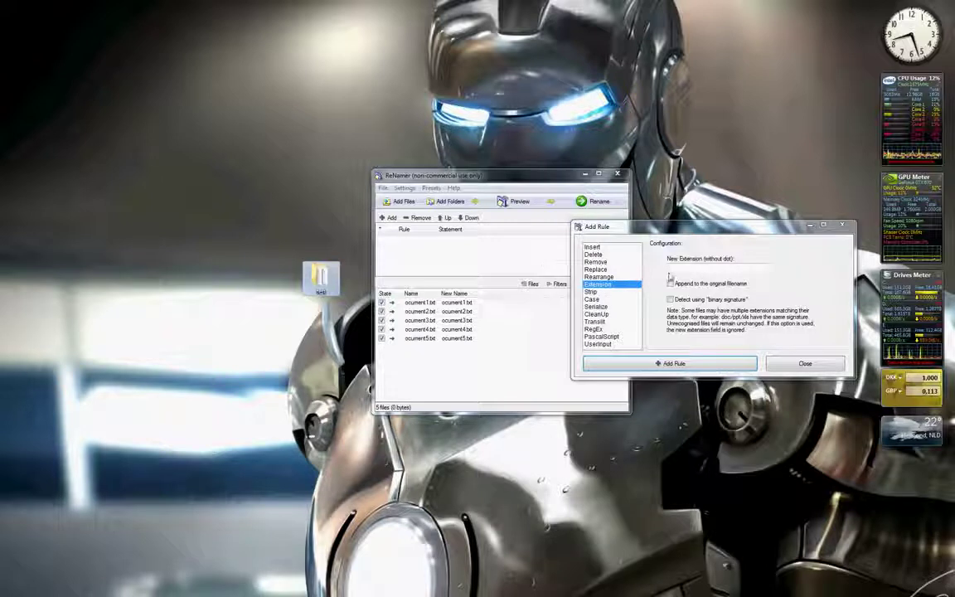
left_click(670, 266)
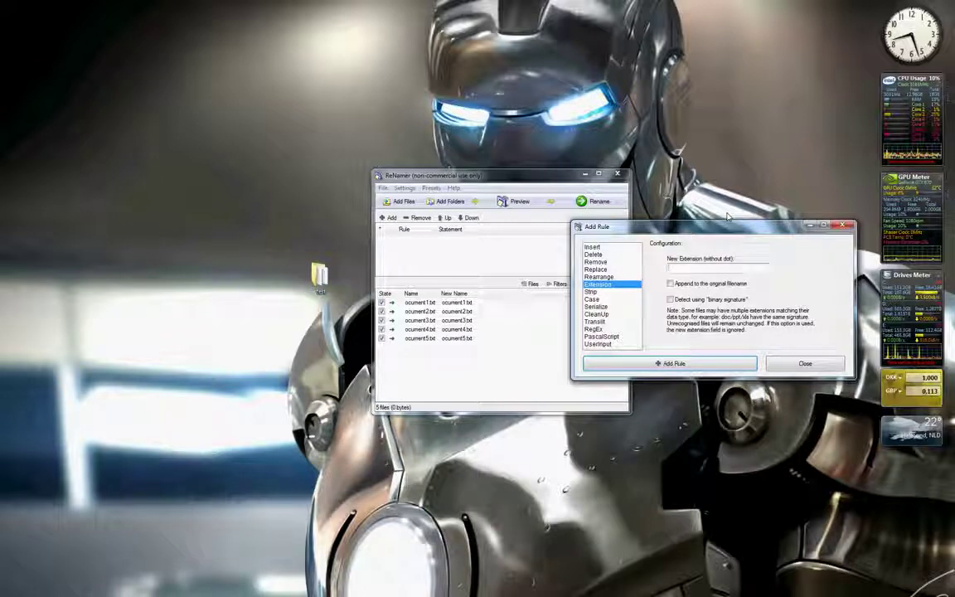
type("docx")
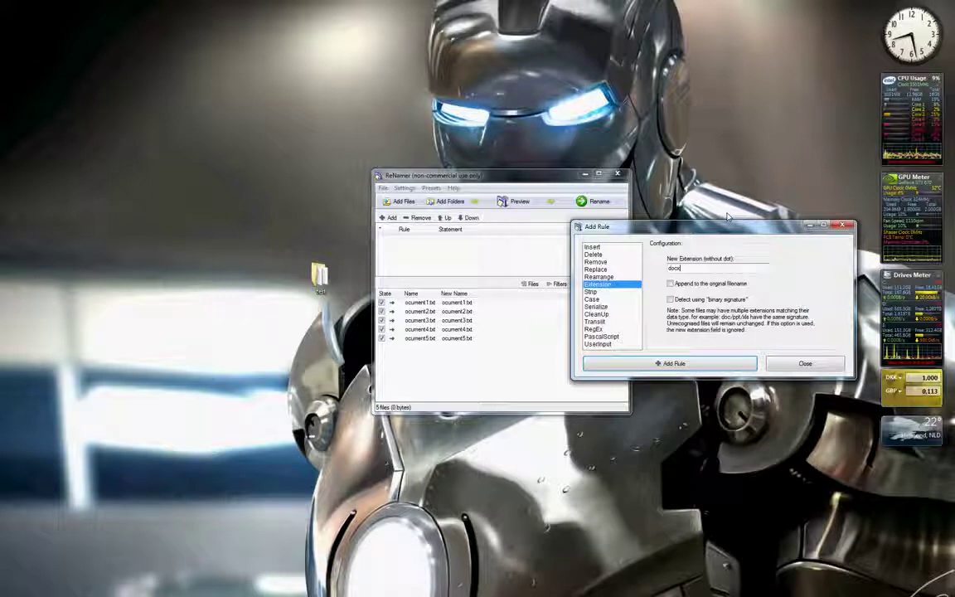
left_click(718, 369)
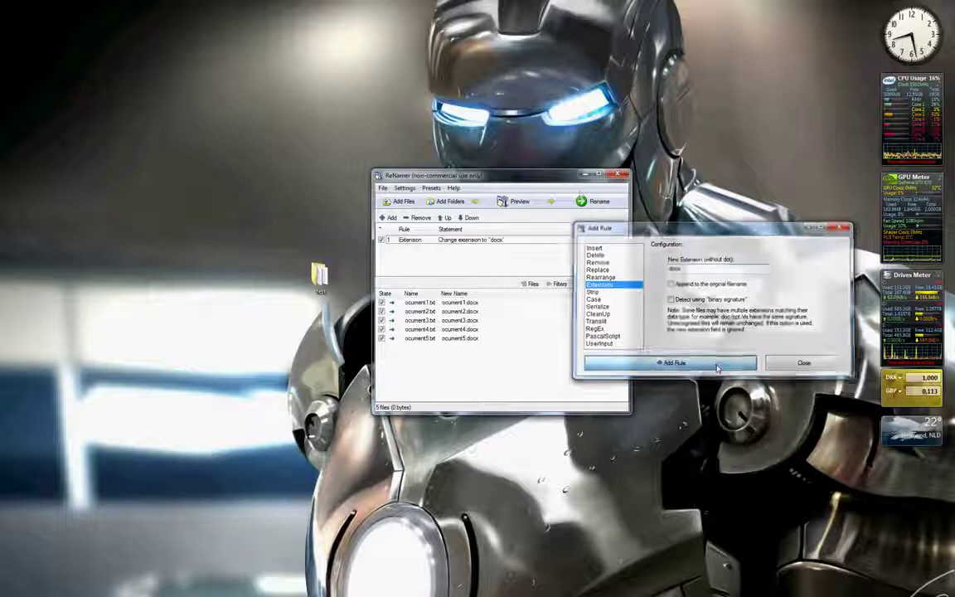
Step: Rename the listed files with the Extension rule and open the test folder to check them
left_click(597, 202)
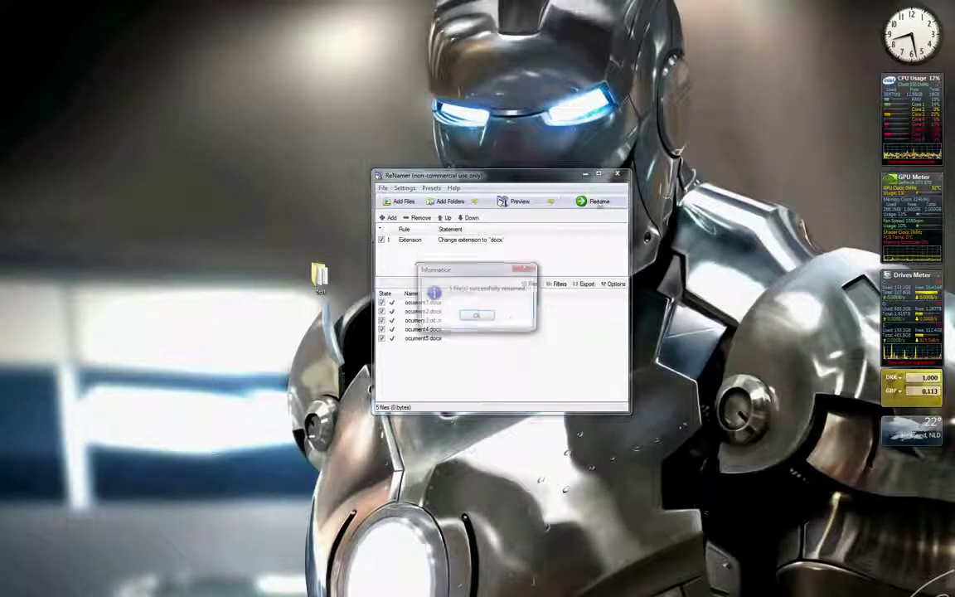
left_click(481, 317)
double_click(323, 283)
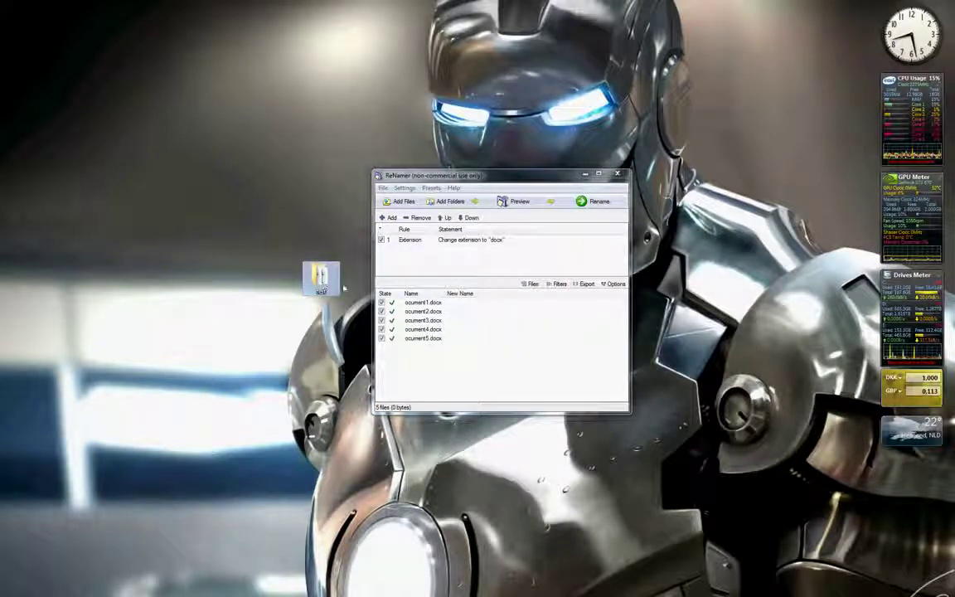